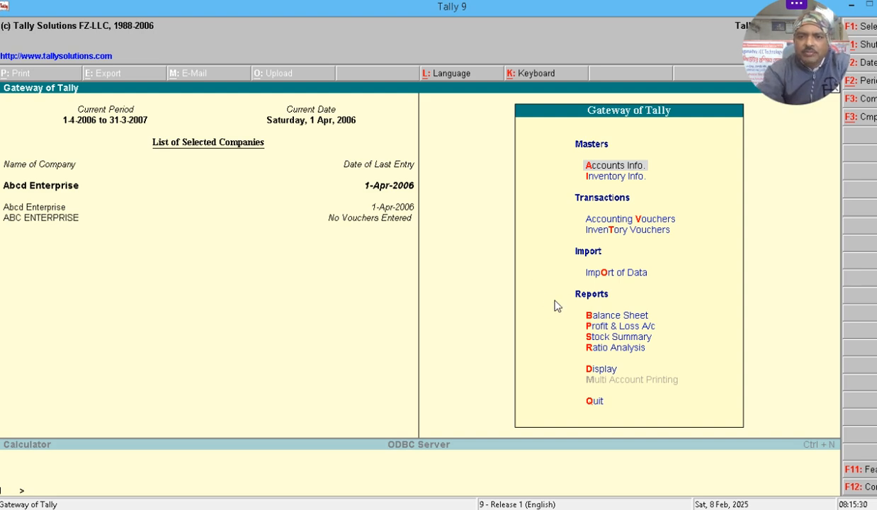
# - Create a single ledger named 'Kamala Rice Center', leaving the alias blank
pyautogui.press('Return')
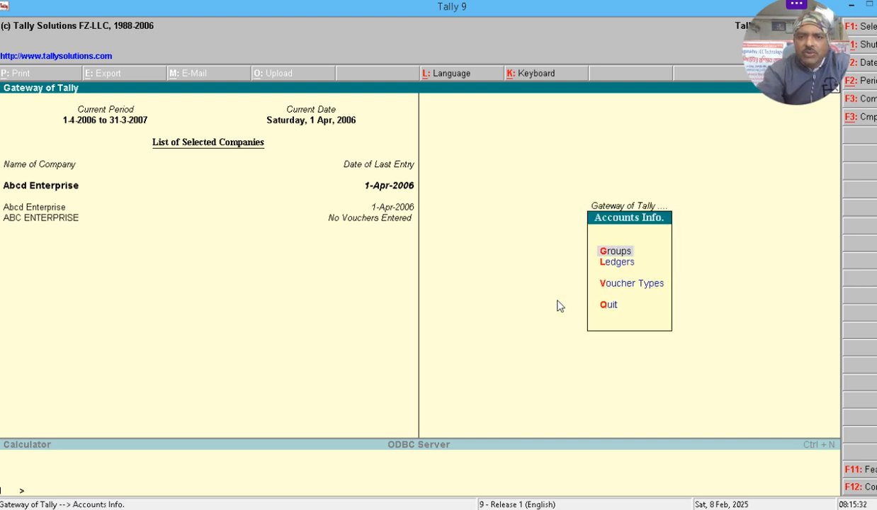
pyautogui.press('Down')
pyautogui.press('Return')
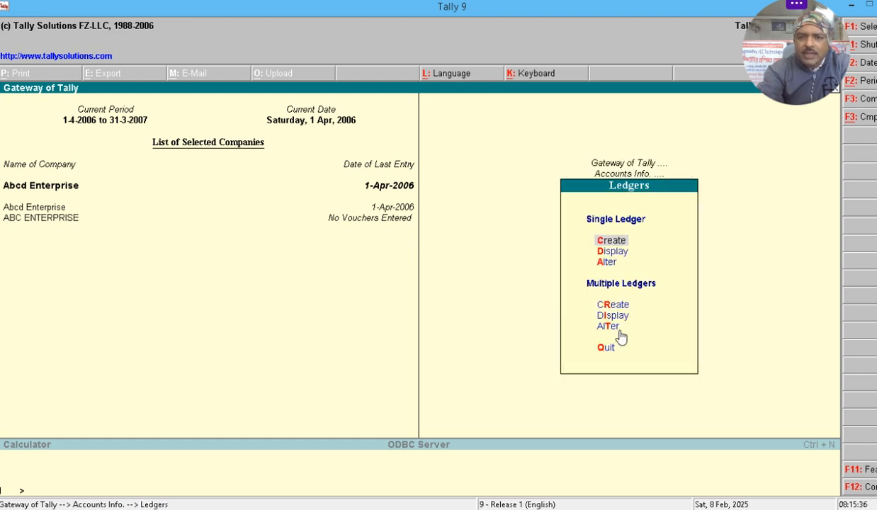
pyautogui.press('Return')
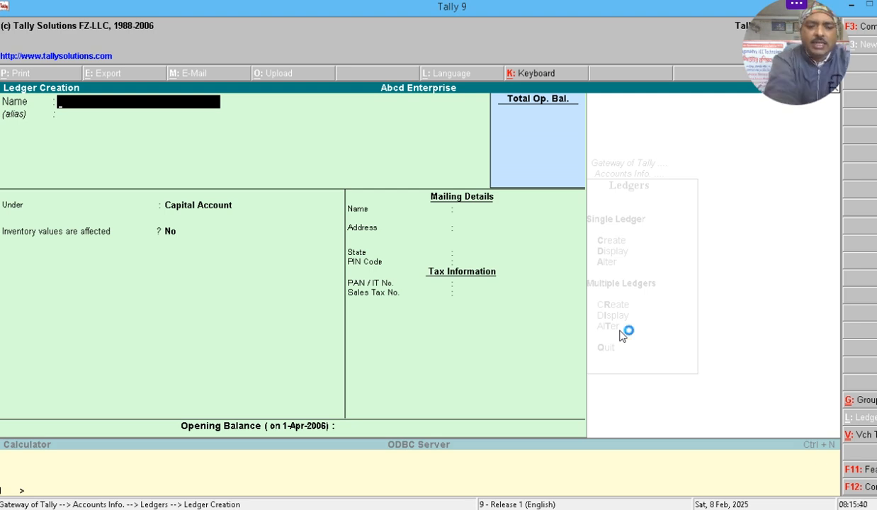
pyautogui.write('Kamala')
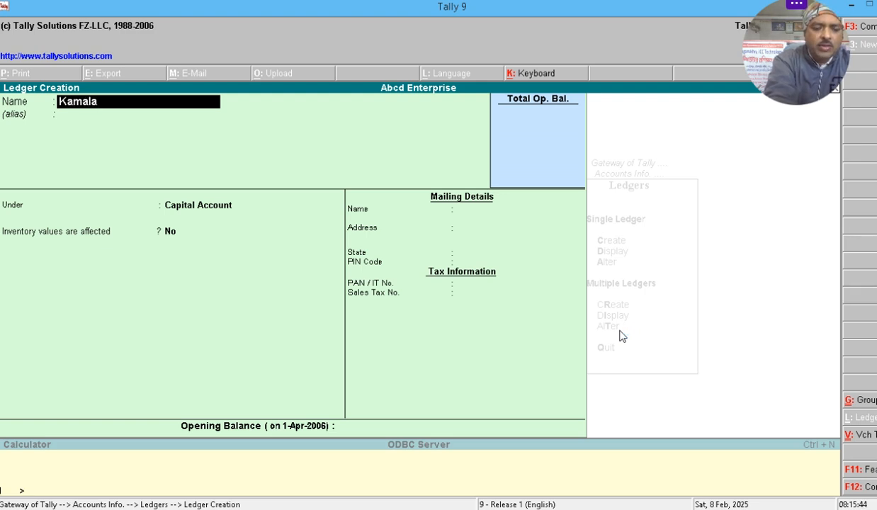
pyautogui.write(' Rice')
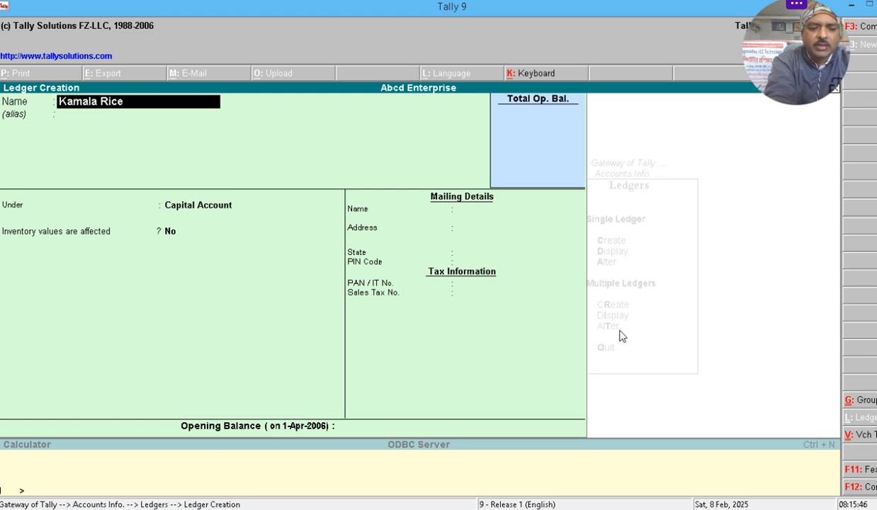
pyautogui.write(' Cen')
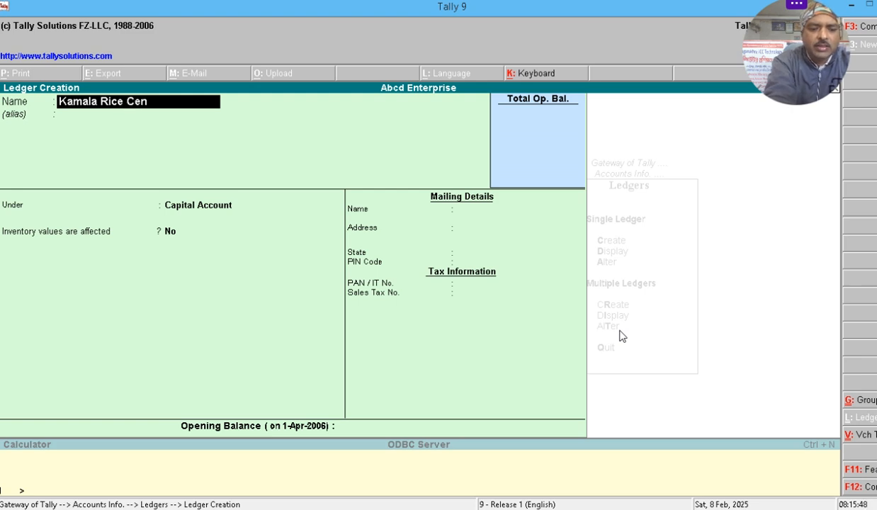
pyautogui.write('ter')
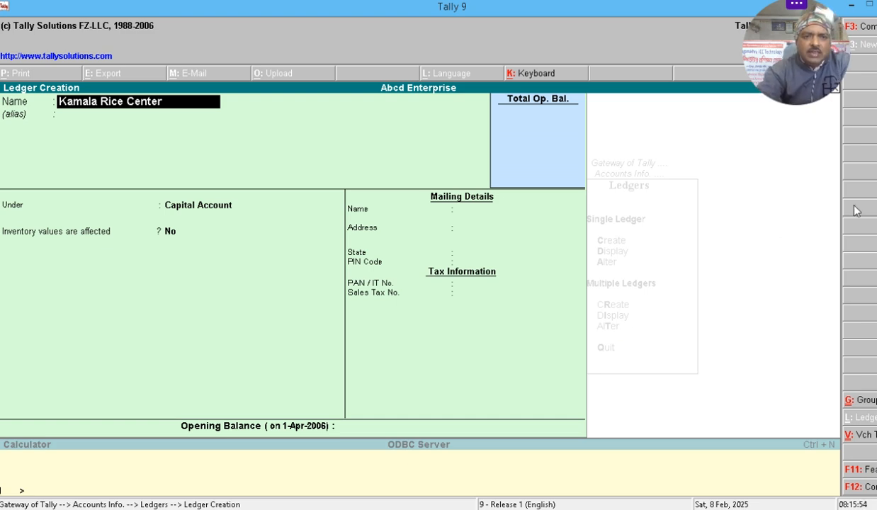
pyautogui.press('Return')
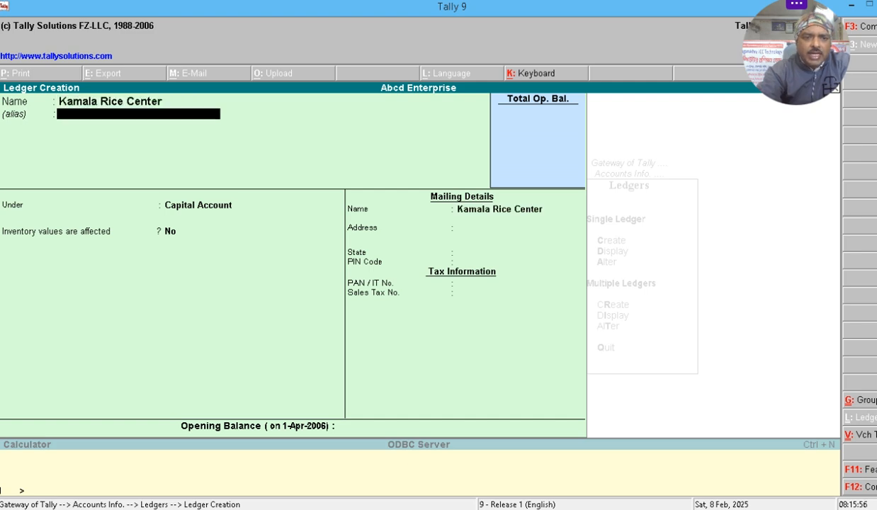
pyautogui.press('Return')
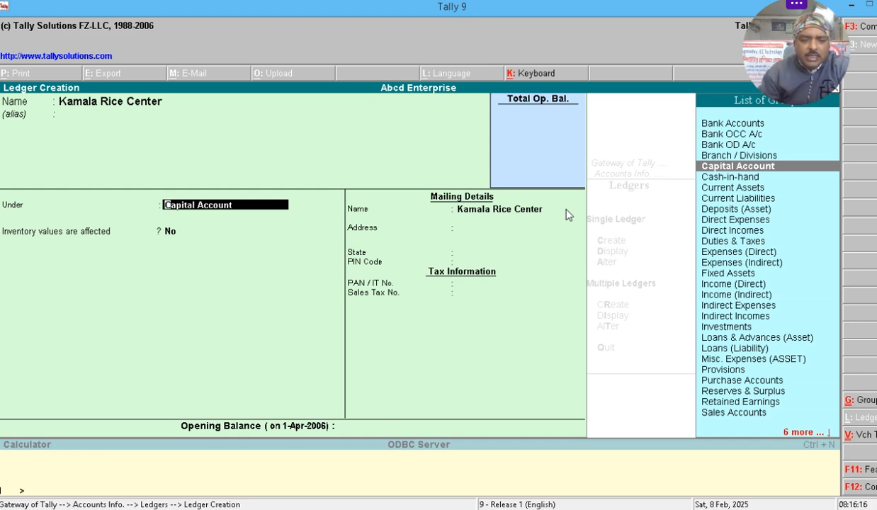
# - Put Kamala Rice Center under Sundry Creditors, keeping bill-by-bill balances set to Yes
pyautogui.write('S')
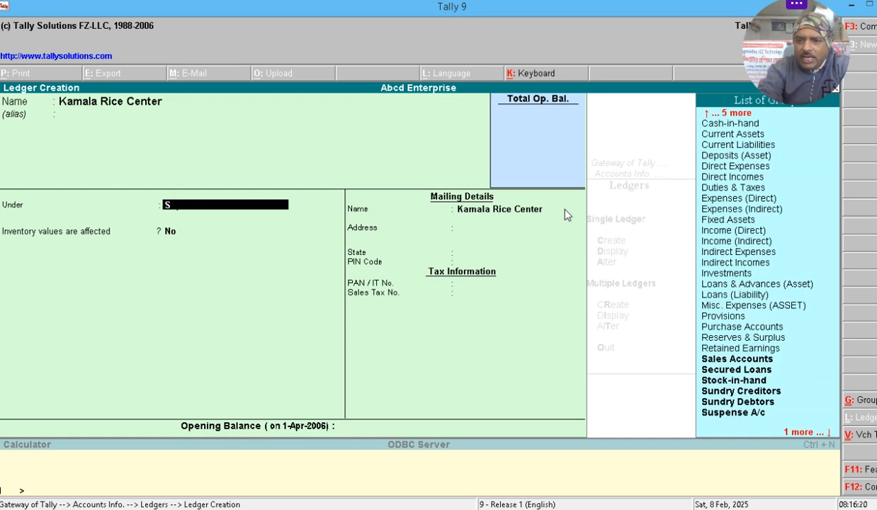
pyautogui.write('e')
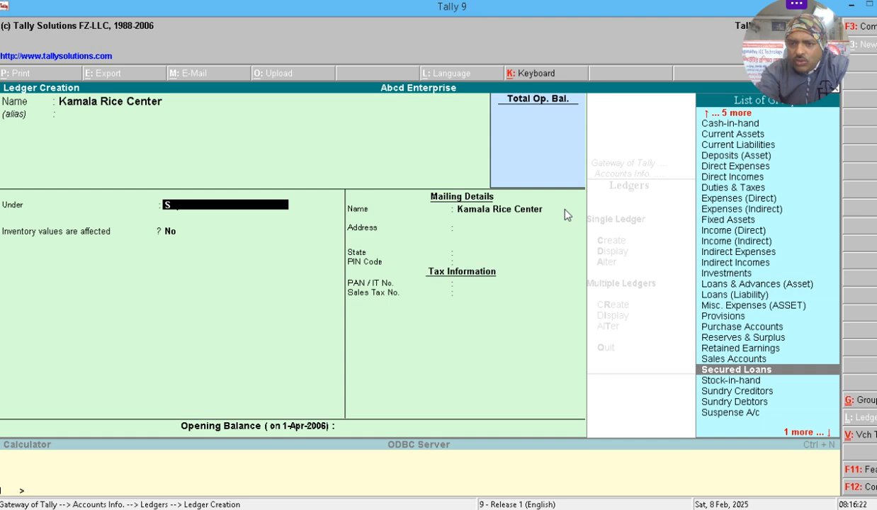
pyautogui.press('Down')
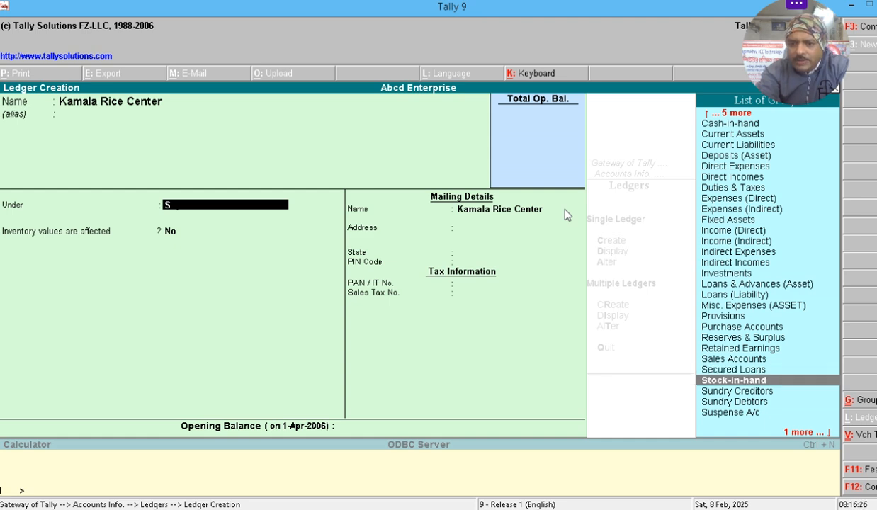
pyautogui.press('Down')
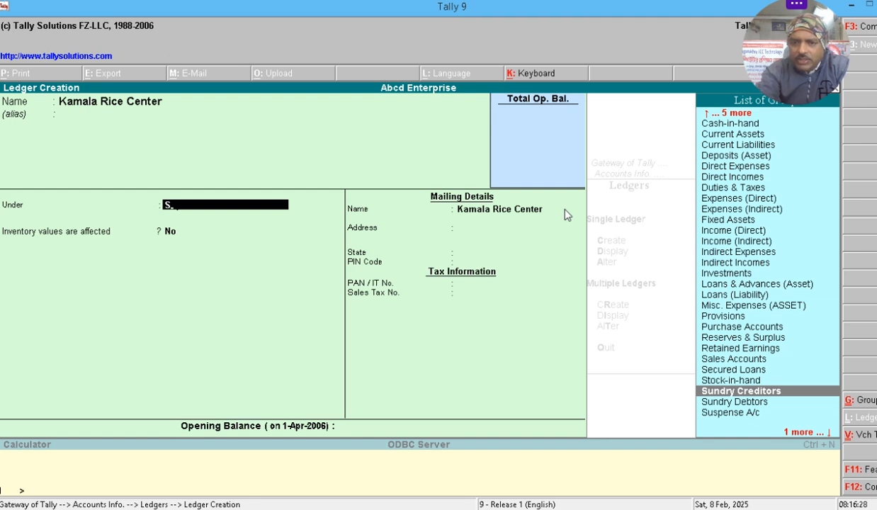
pyautogui.press('Return')
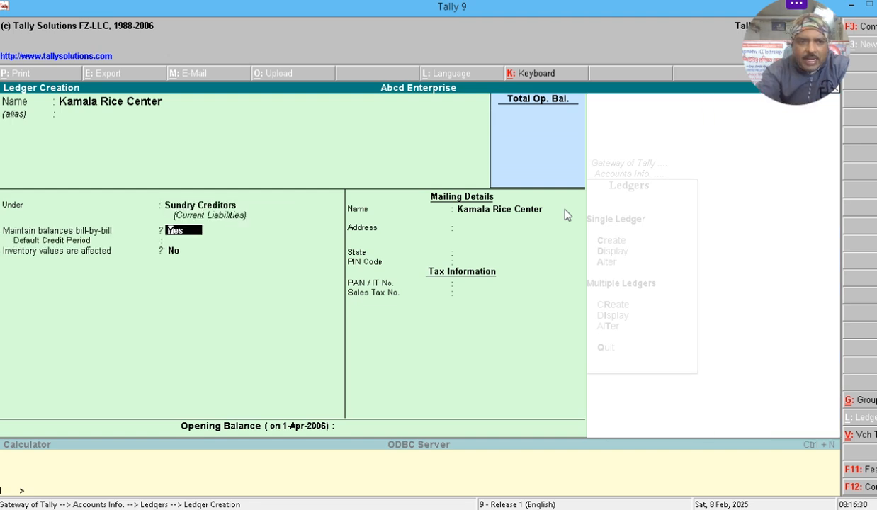
pyautogui.press('Return')
pyautogui.press('Return')
pyautogui.press('Return')
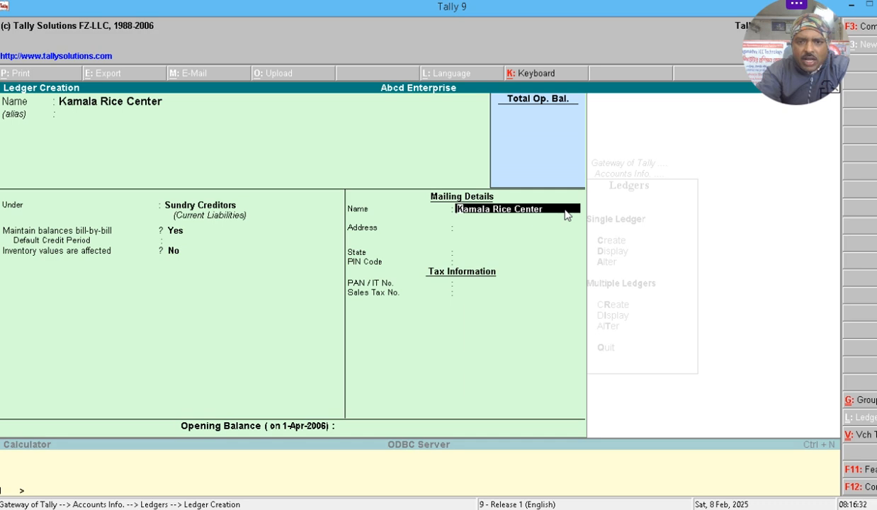
pyautogui.press('Return')
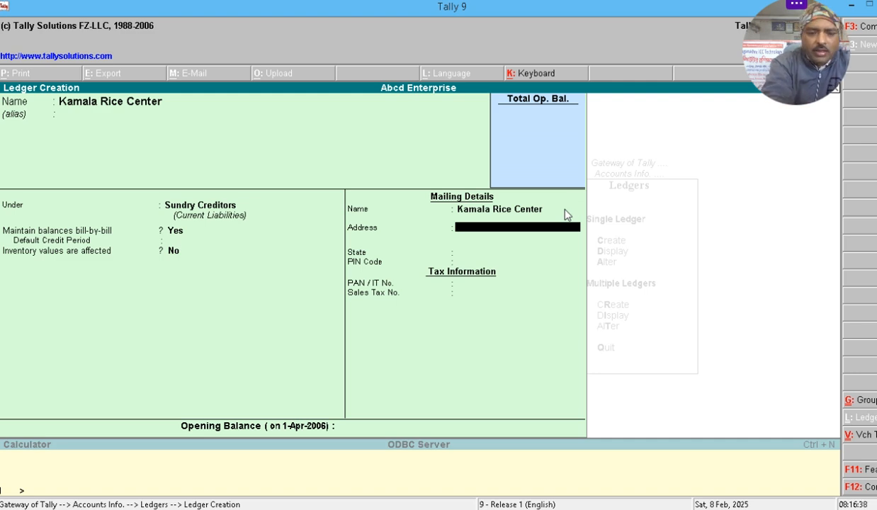
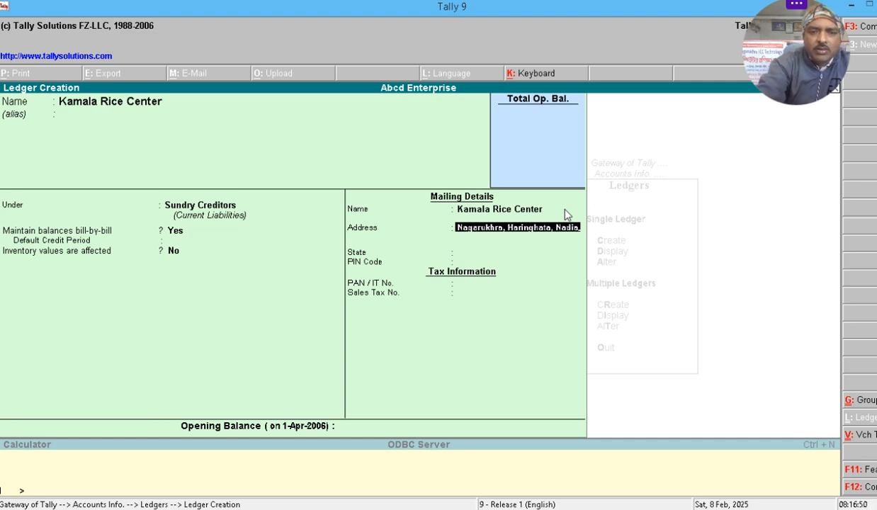
# - Enter Kamala Rice Center's mailing address line and phone number
pyautogui.press('Return')
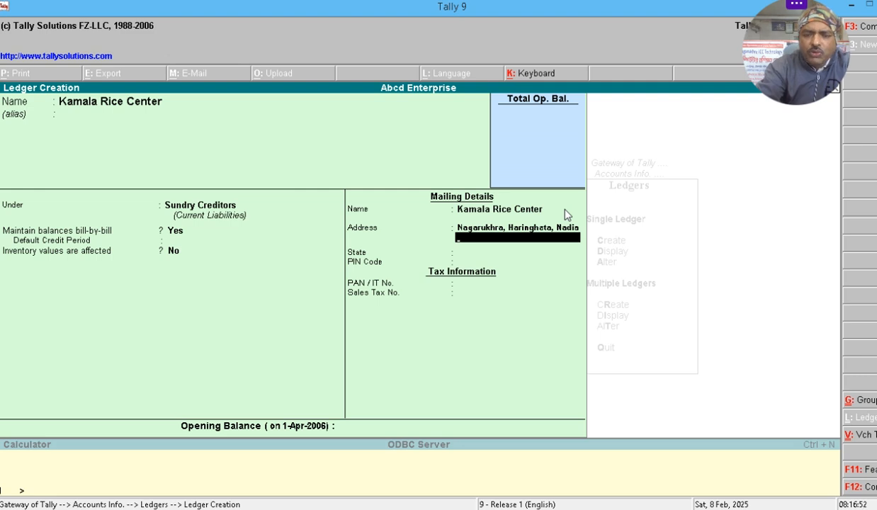
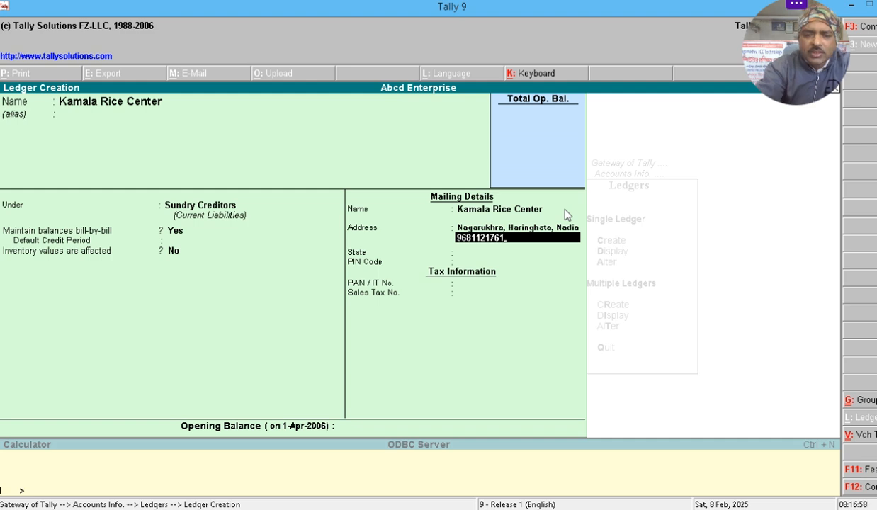
pyautogui.press('Return')
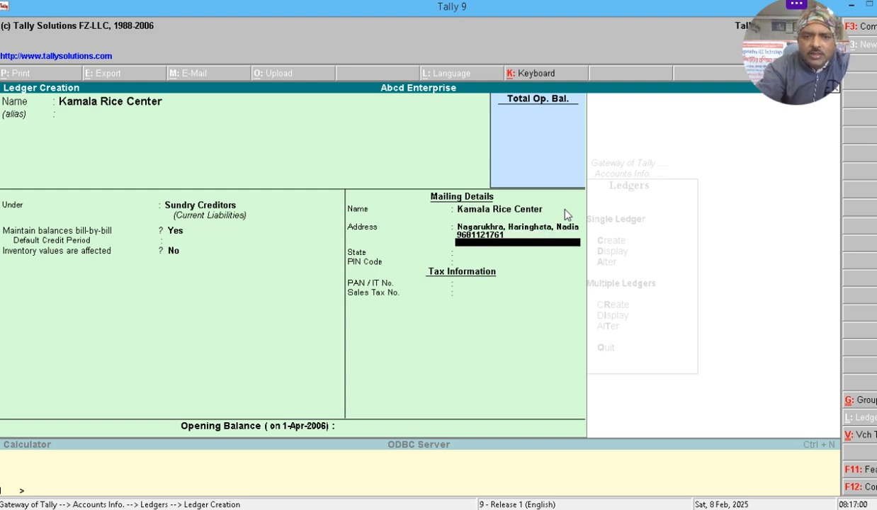
pyautogui.press('Return')
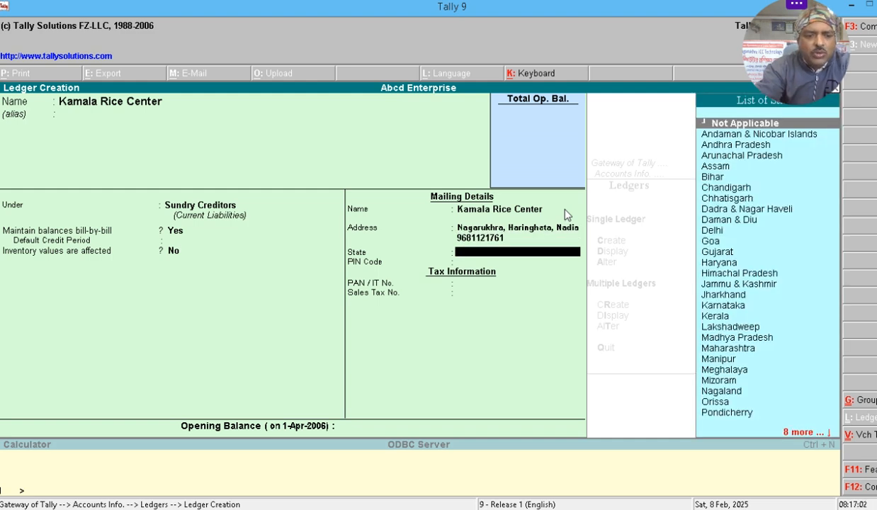
# - Choose West Bengal as the state, enter the PIN code, and save the ledger
pyautogui.write('W')
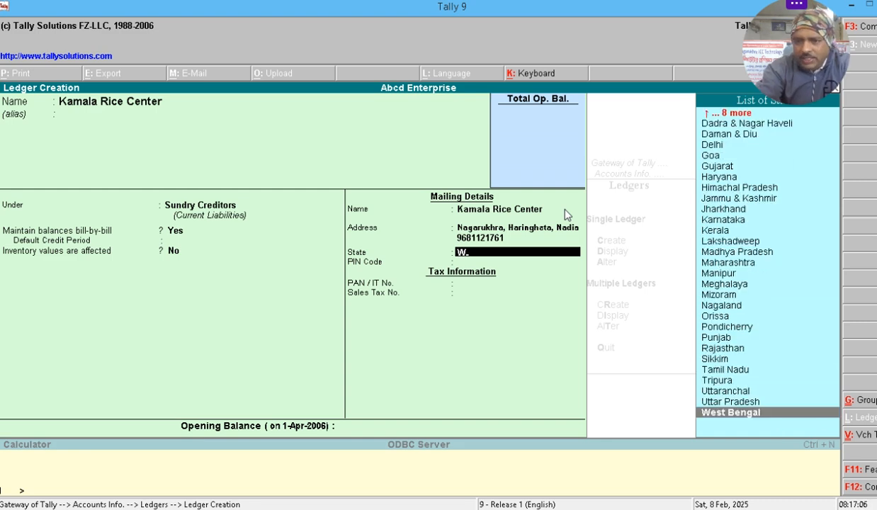
pyautogui.press('Return')
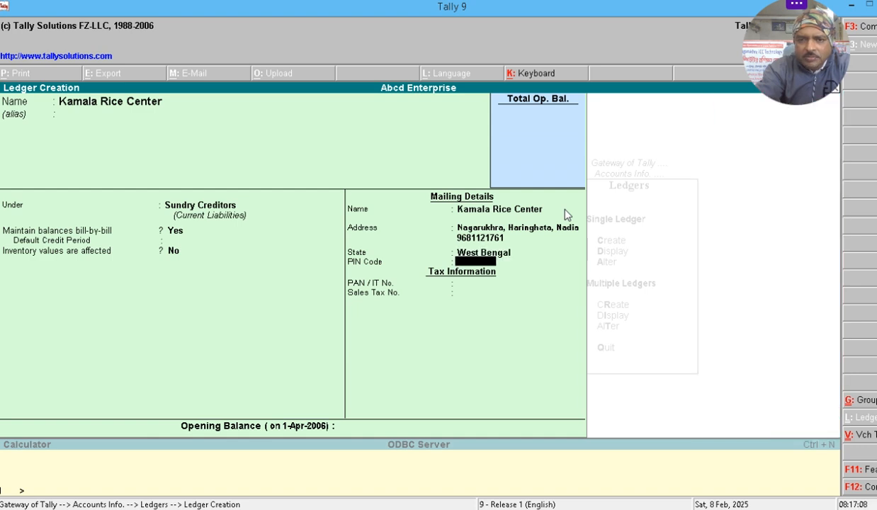
pyautogui.write('741257')
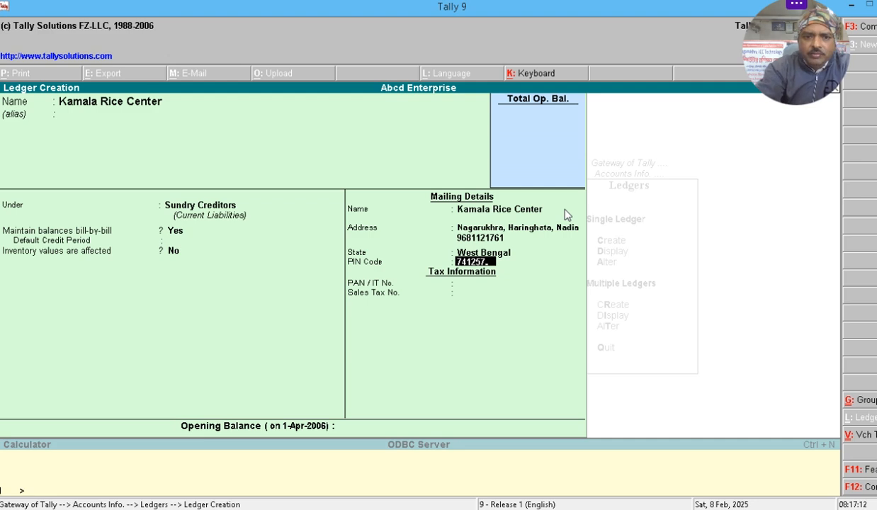
pyautogui.press('Return')
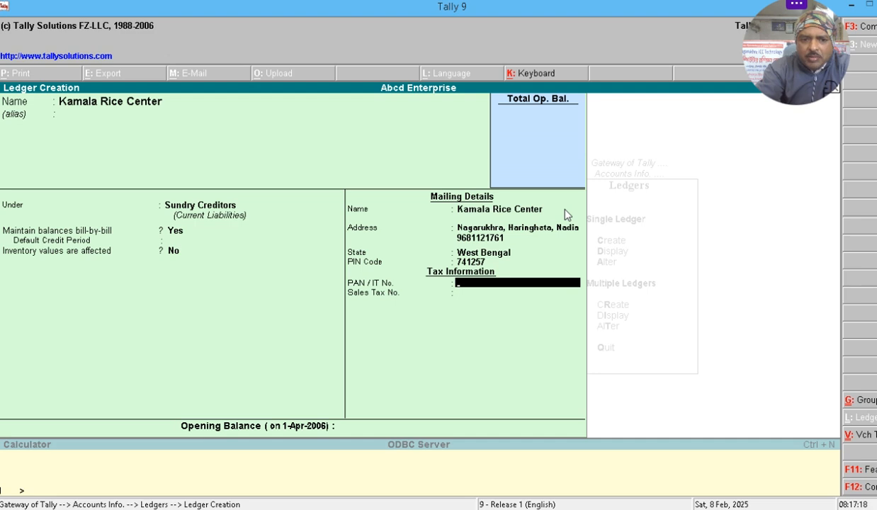
pyautogui.press('Return')
pyautogui.press('Return')
pyautogui.press('Return')
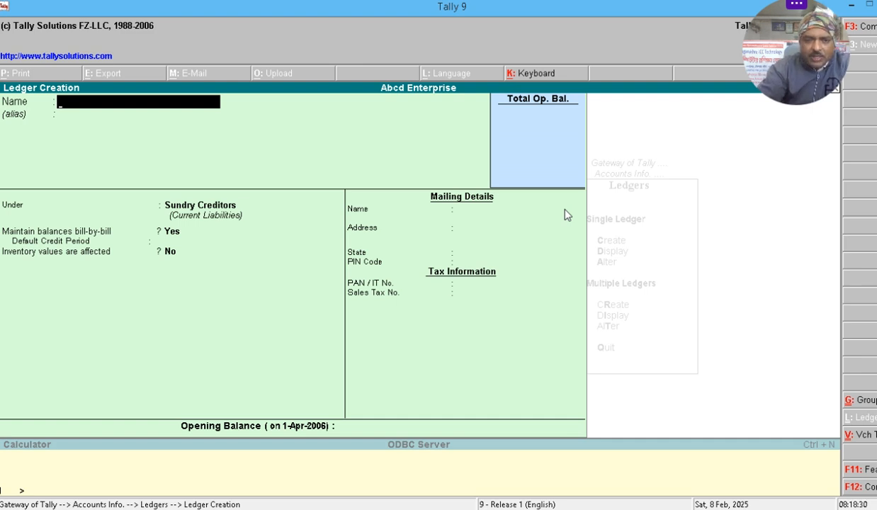
# - Create a ledger named 'SN Rice' under Sundry Debtors with bill-by-bill balances
pyautogui.write('S')
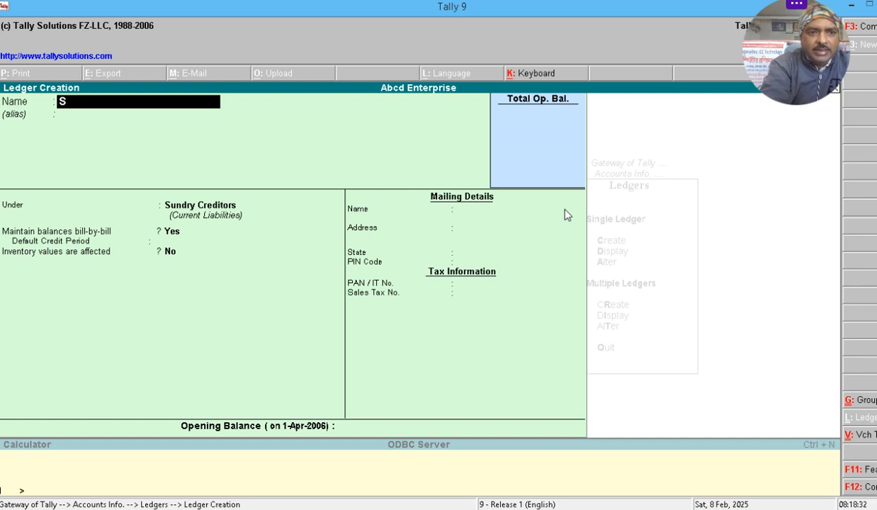
pyautogui.write('N Rice')
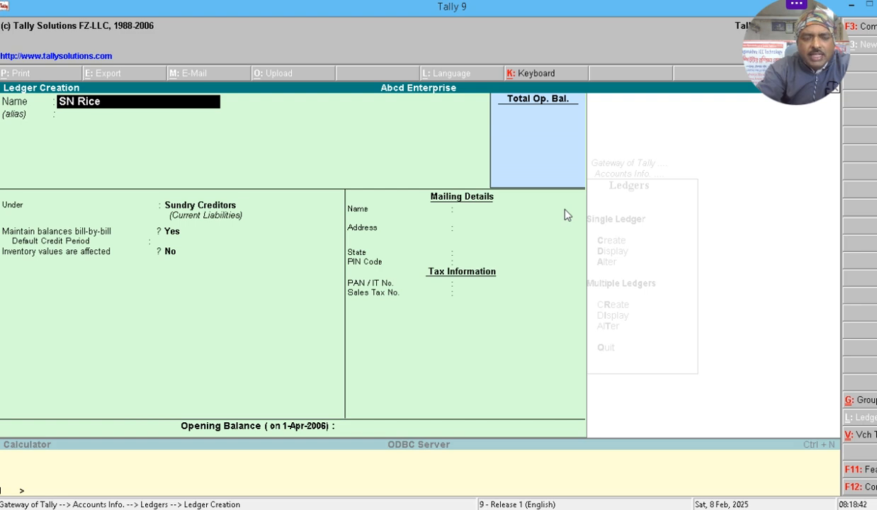
pyautogui.press('Return')
pyautogui.press('Return')
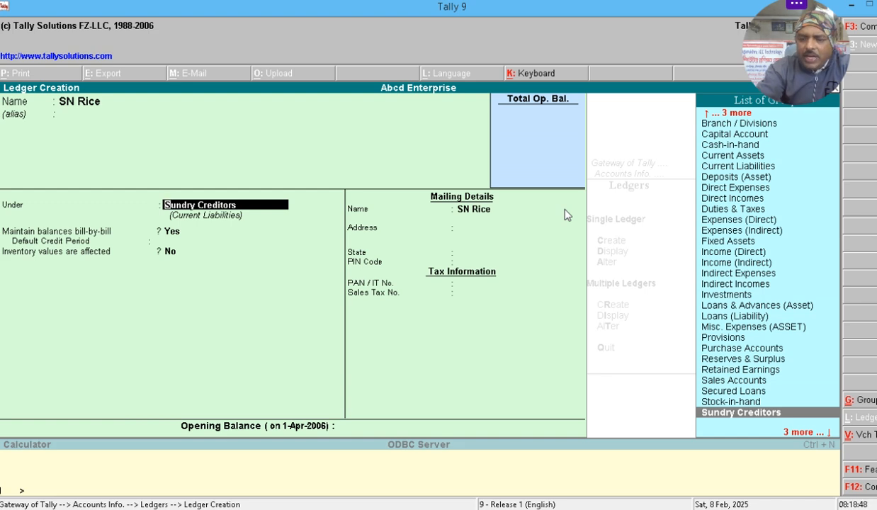
pyautogui.press('Down')
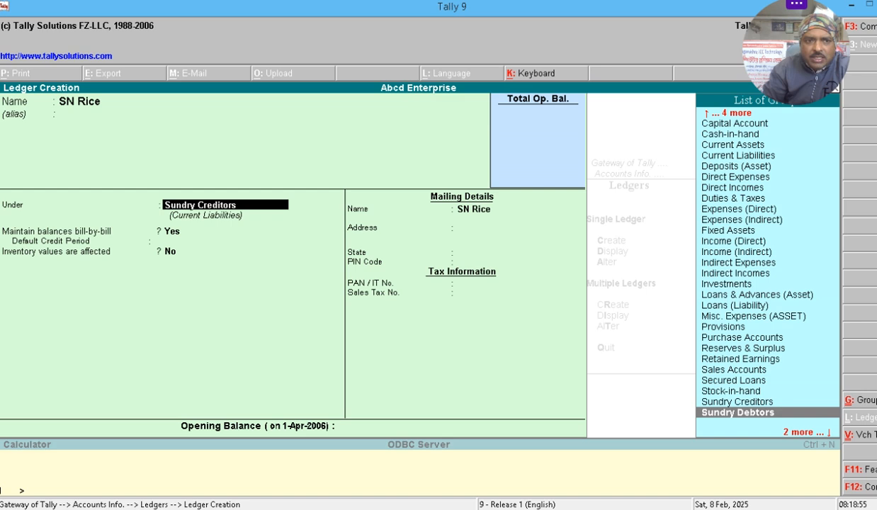
pyautogui.press('Return')
pyautogui.press('Return')
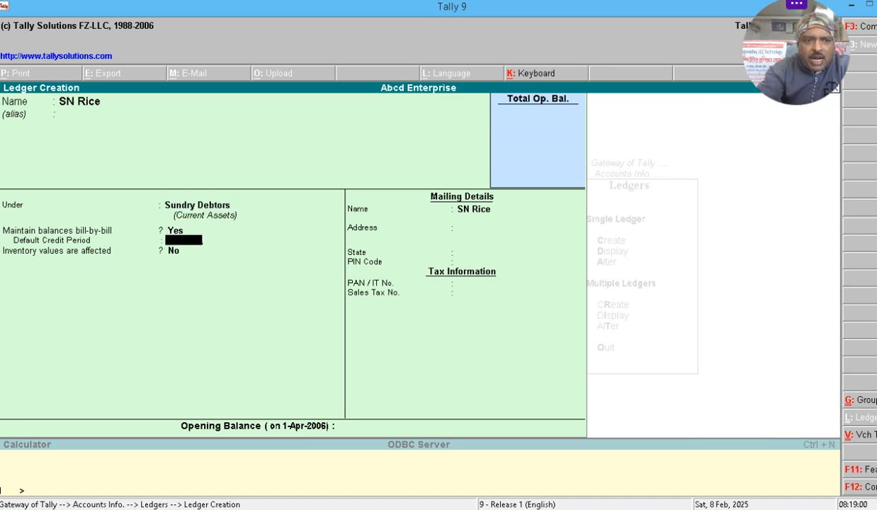
pyautogui.press('Return')
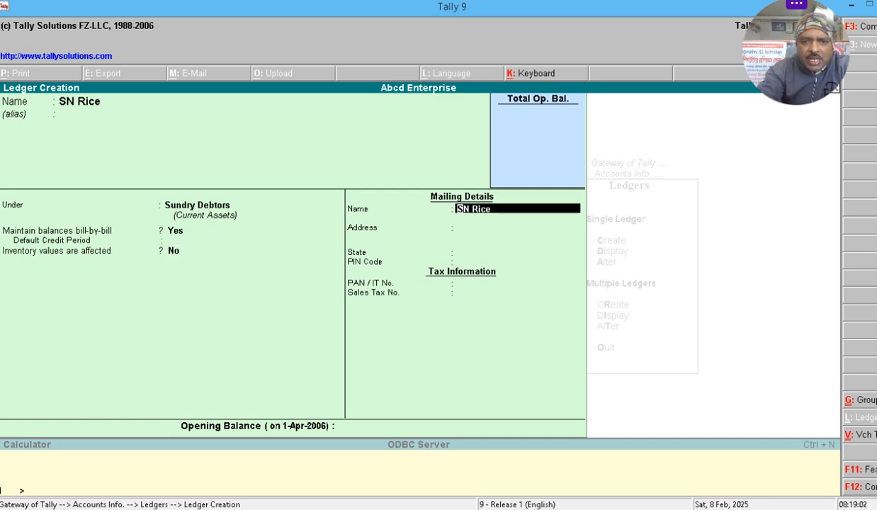
pyautogui.press('Return')
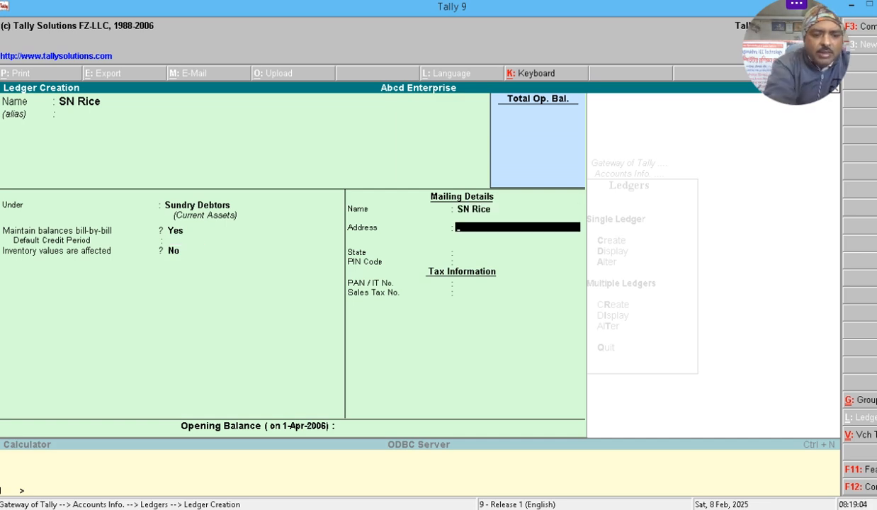
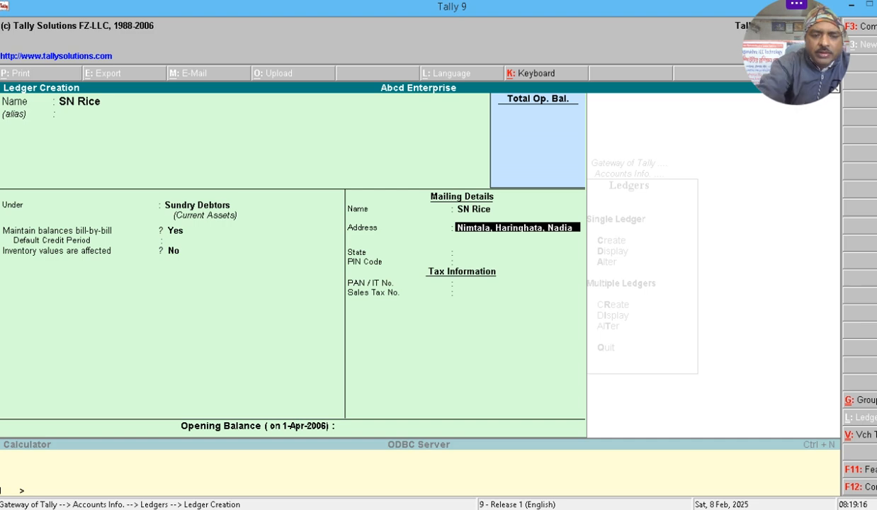
# - Fill in SN Rice's address, phone, West Bengal state and PIN code, then save the ledger
pyautogui.press('Return')
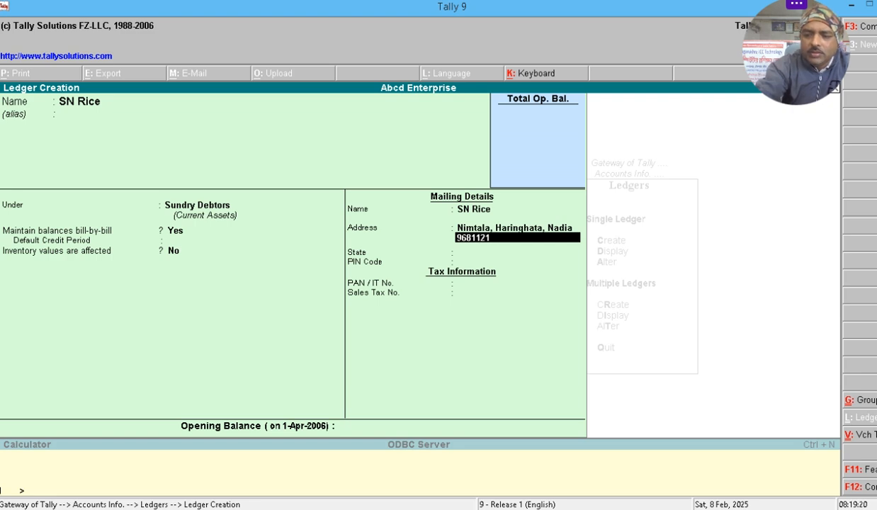
pyautogui.press('Return')
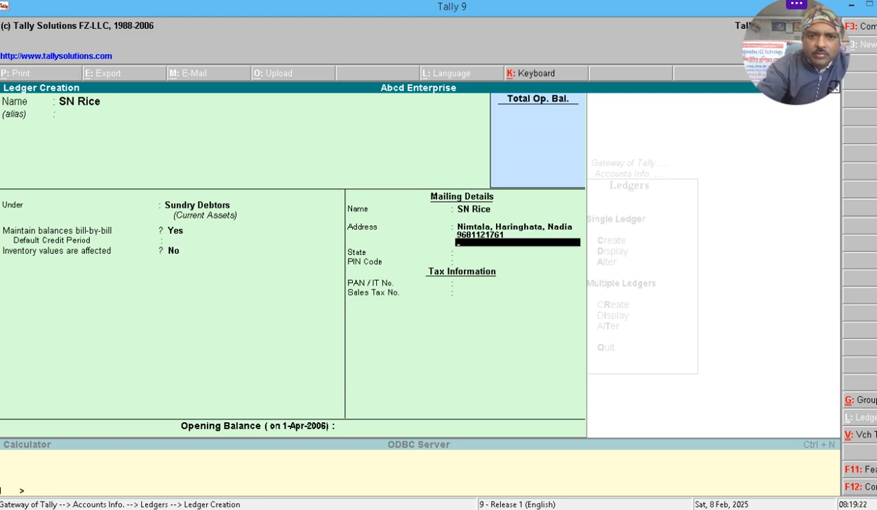
pyautogui.press('Return')
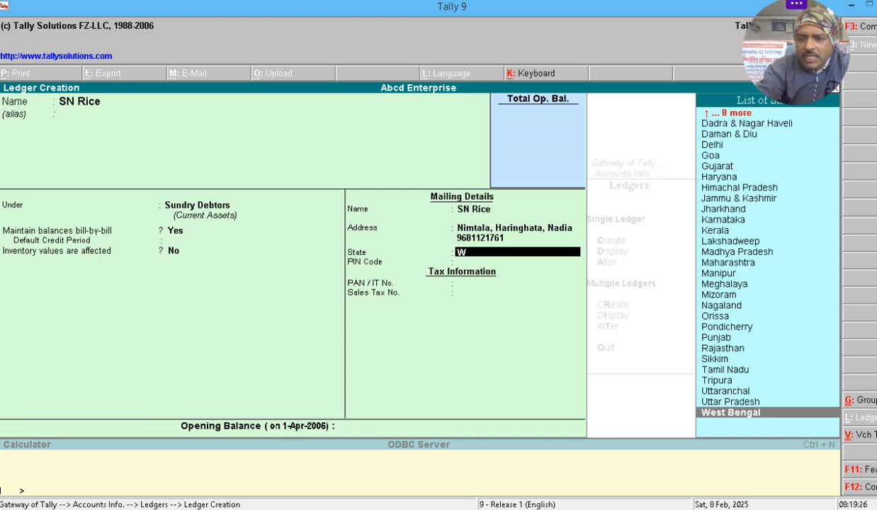
pyautogui.press('Return')
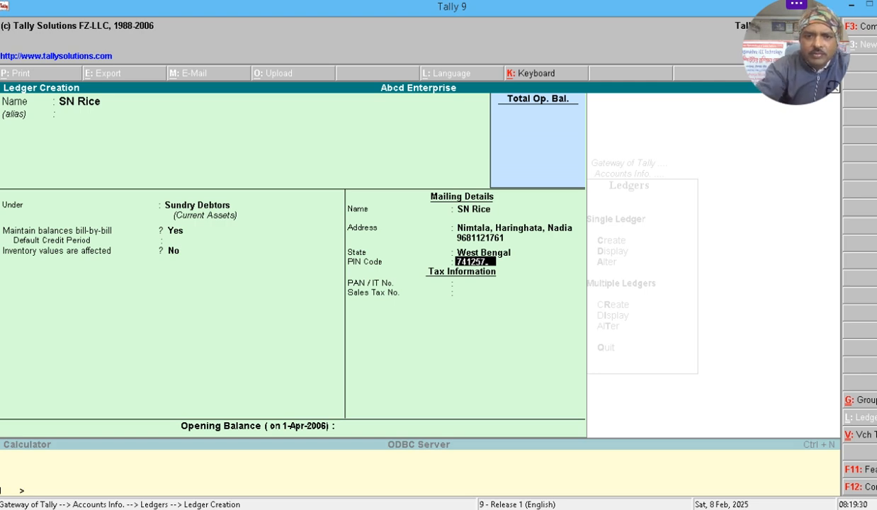
pyautogui.press('Return')
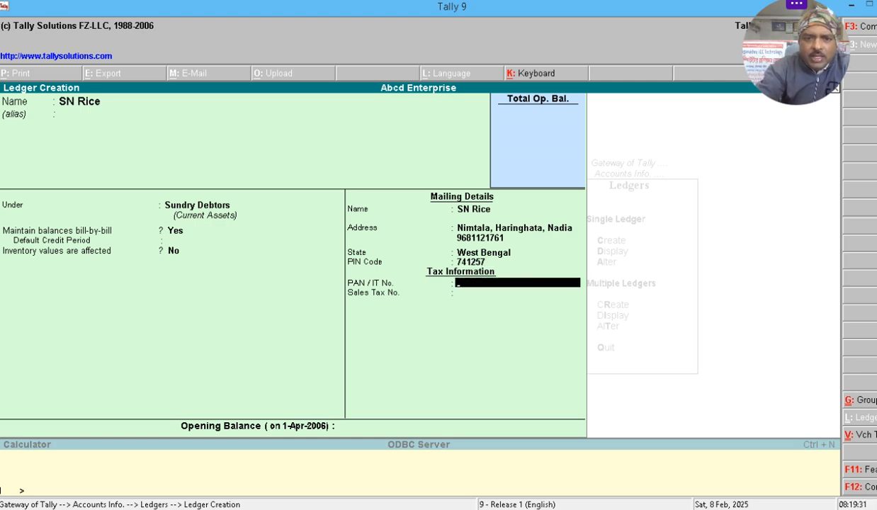
pyautogui.press('Return')
pyautogui.press('Return')
pyautogui.press('Return')
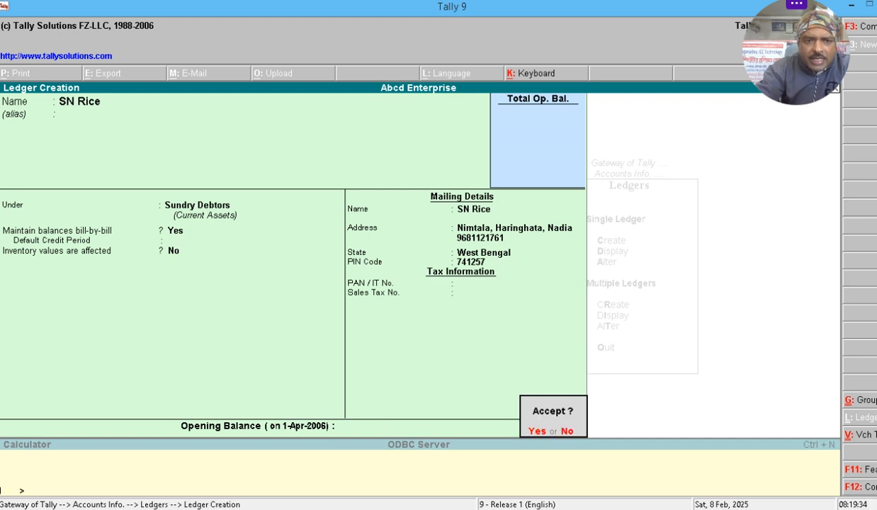
pyautogui.press('Return')
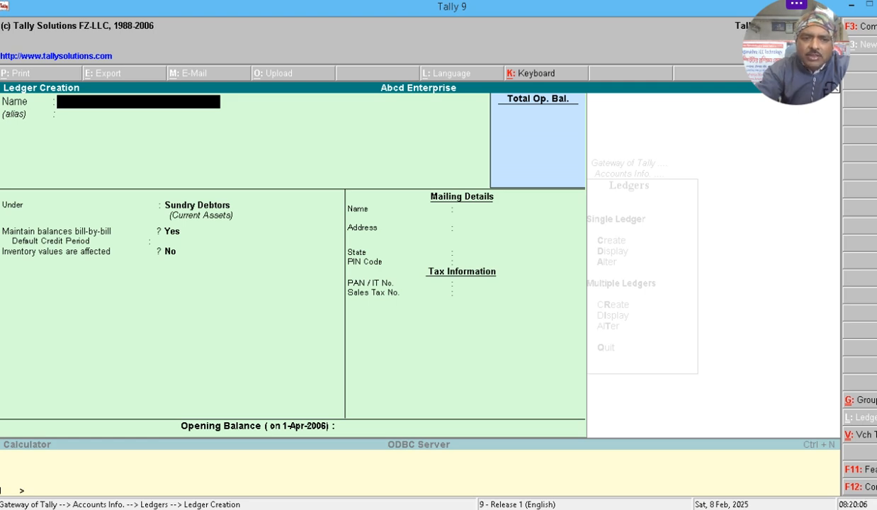
# - Leave ledger creation and open a new Purchase voucher, No. 3
pyautogui.press('Escape')
pyautogui.press('Return')
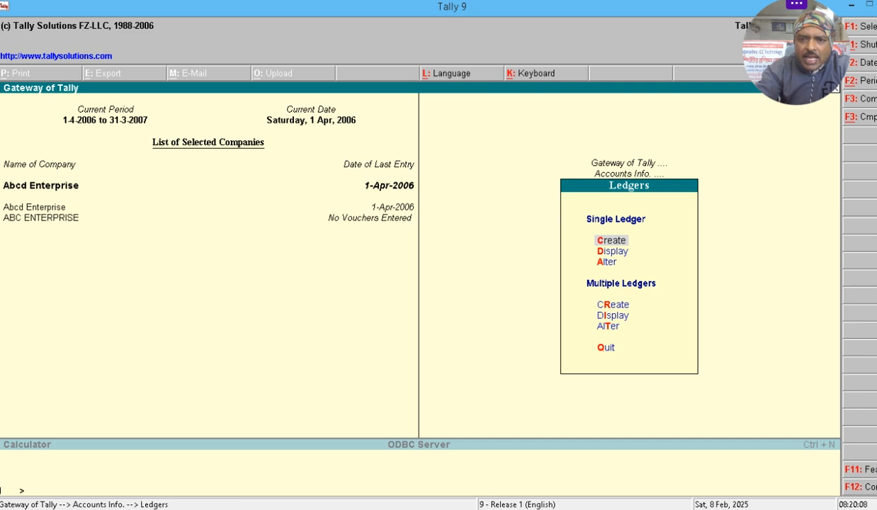
pyautogui.press('Escape')
pyautogui.press('Escape')
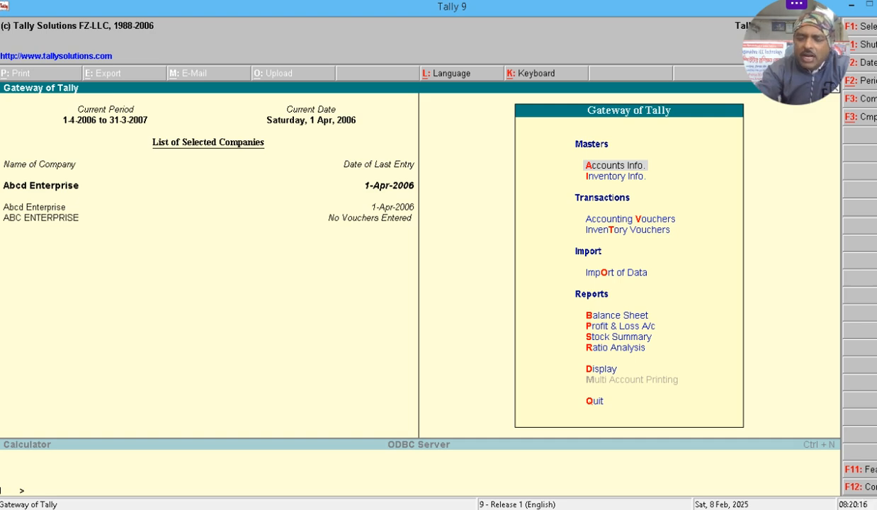
pyautogui.click(615, 176)
pyautogui.press('Down')
pyautogui.press('Down')
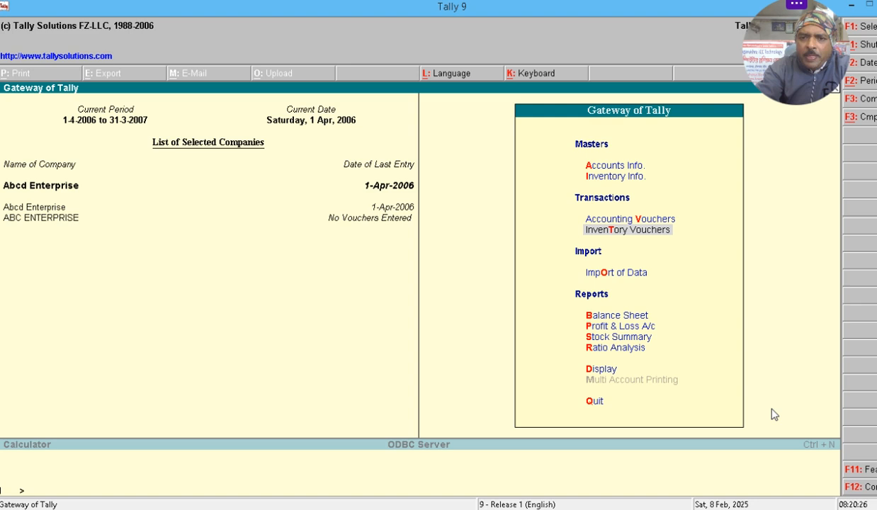
pyautogui.press('Return')
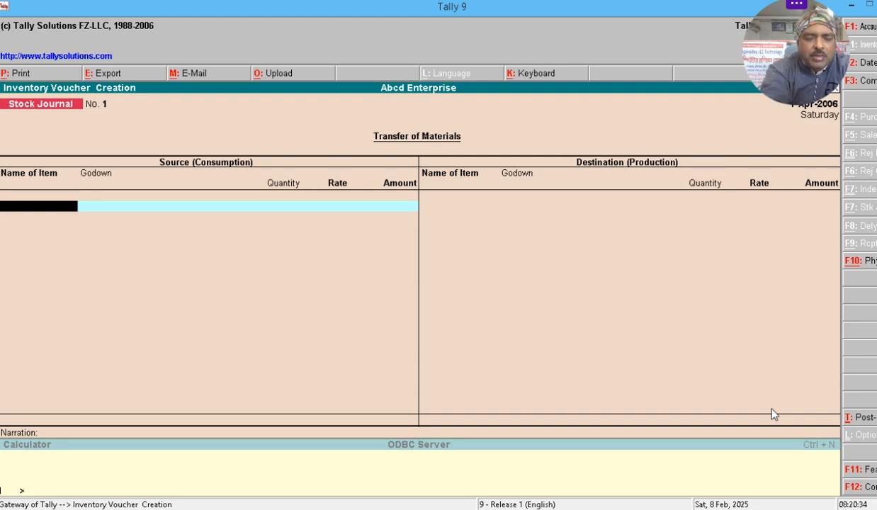
pyautogui.press('F9')
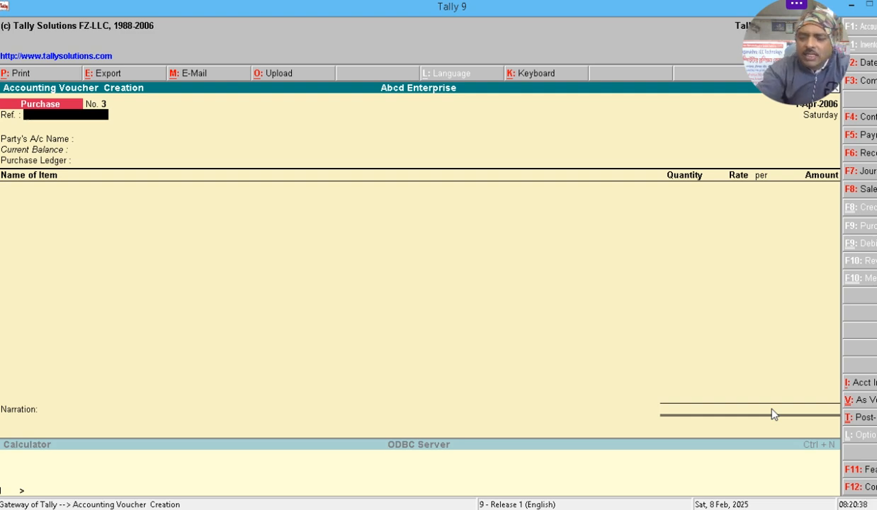
# - Enter reference 14, party Kamala Rice Center and purchase ledger Purchase A/c
pyautogui.write('14')
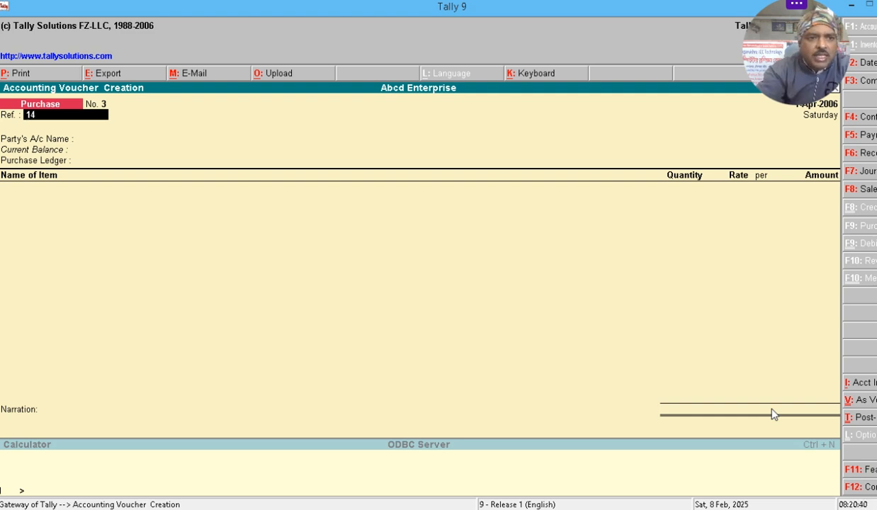
pyautogui.press('Return')
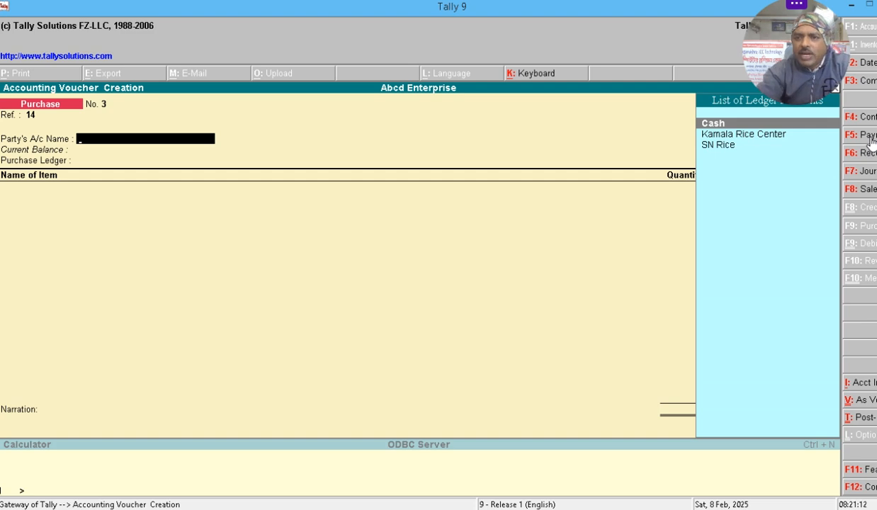
pyautogui.press('Down')
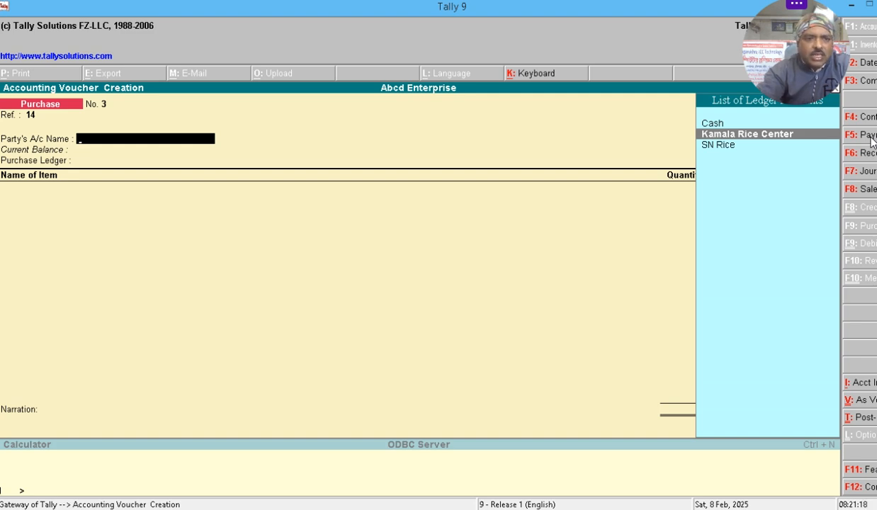
pyautogui.press('Return')
pyautogui.press('Return')
pyautogui.press('Return')
pyautogui.press('Return')
pyautogui.press('Return')
pyautogui.press('Return')
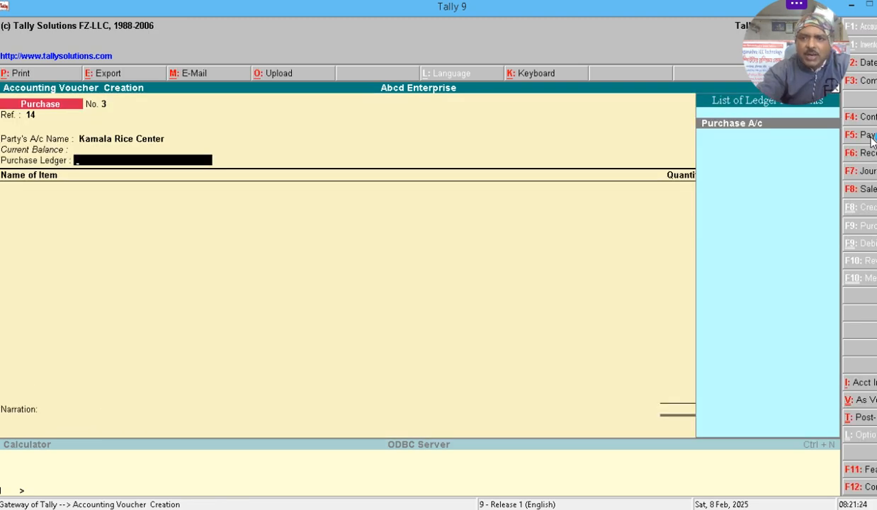
pyautogui.press('Return')
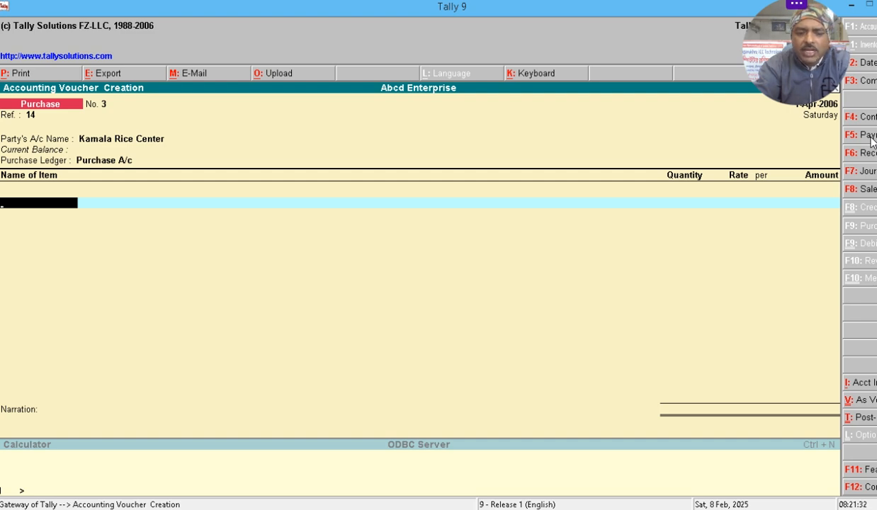
pyautogui.write('c')
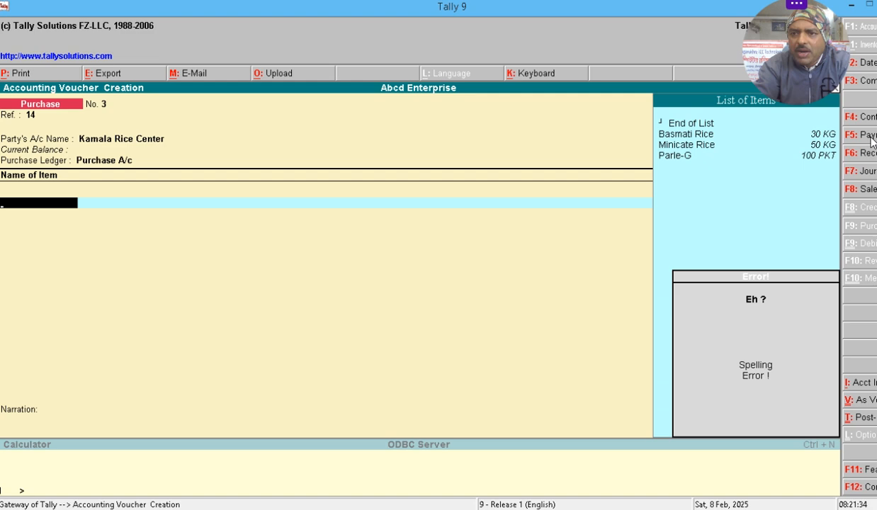
# - Add Basmati Rice from the Habra godown: 100 KG at 90.00 per KG, totalling 9,000.00
pyautogui.press('Escape')
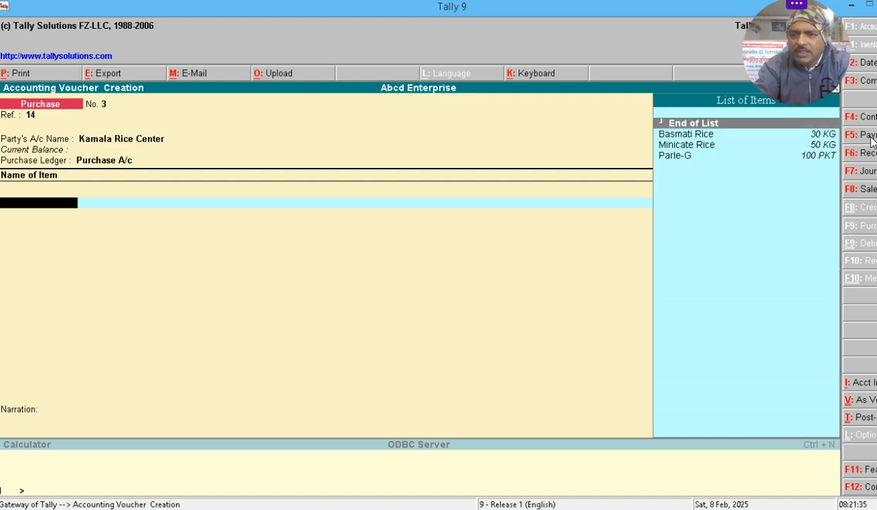
pyautogui.press('Down')
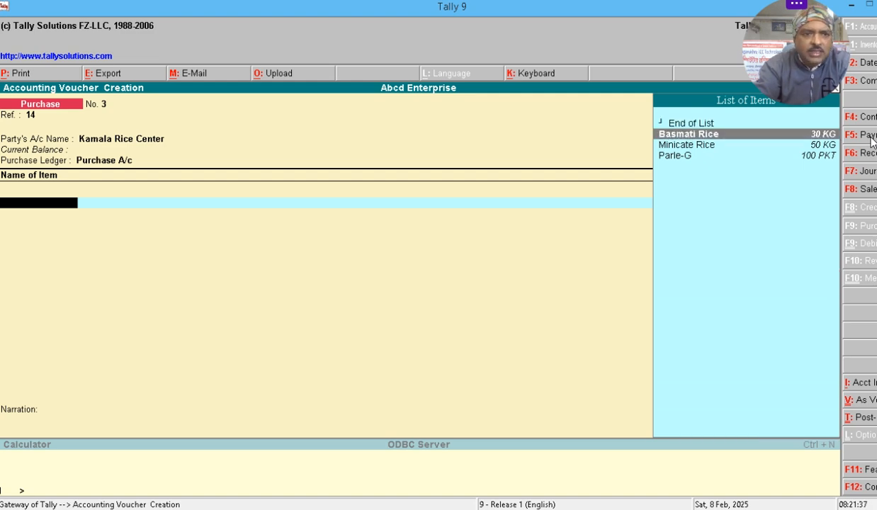
pyautogui.press('Return')
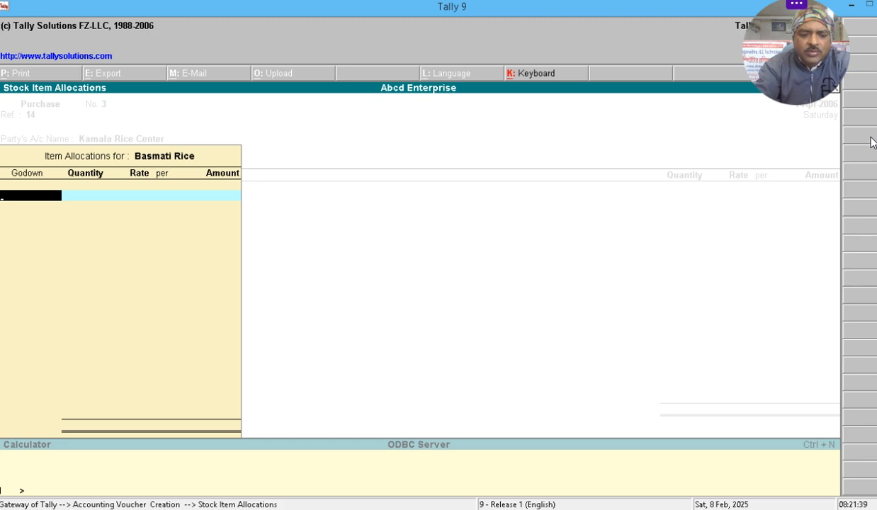
pyautogui.press('Return')
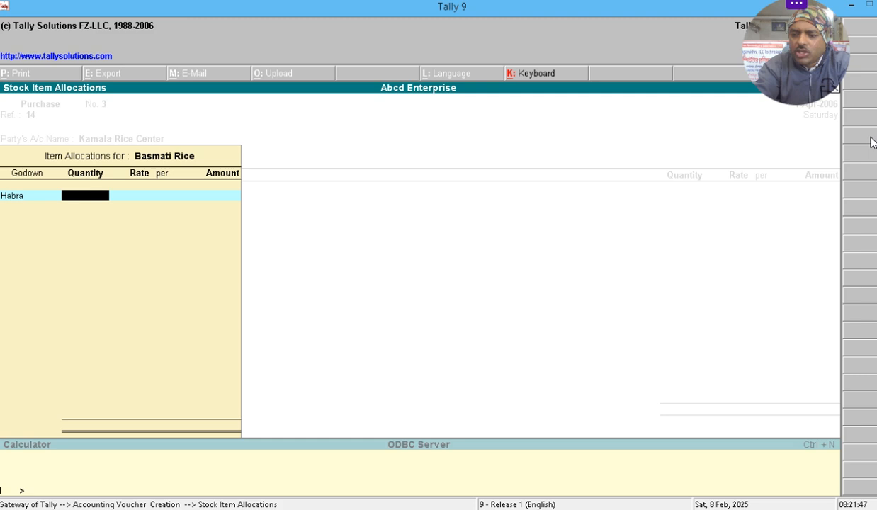
pyautogui.write('10')
pyautogui.press('Return')
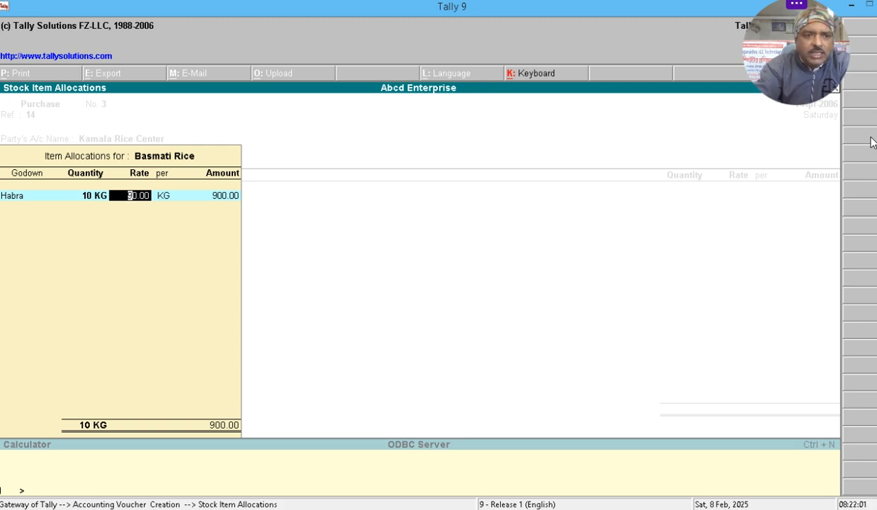
pyautogui.press('BackSpace')
pyautogui.write('100')
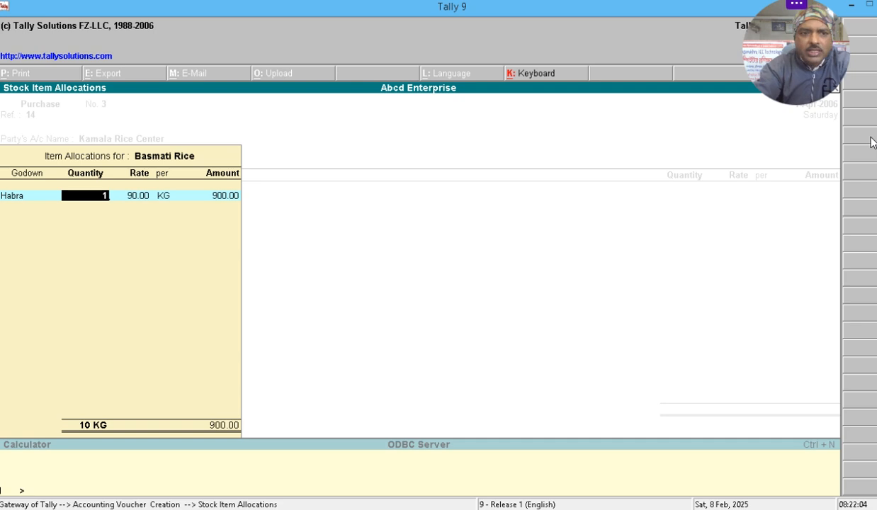
pyautogui.press('Return')
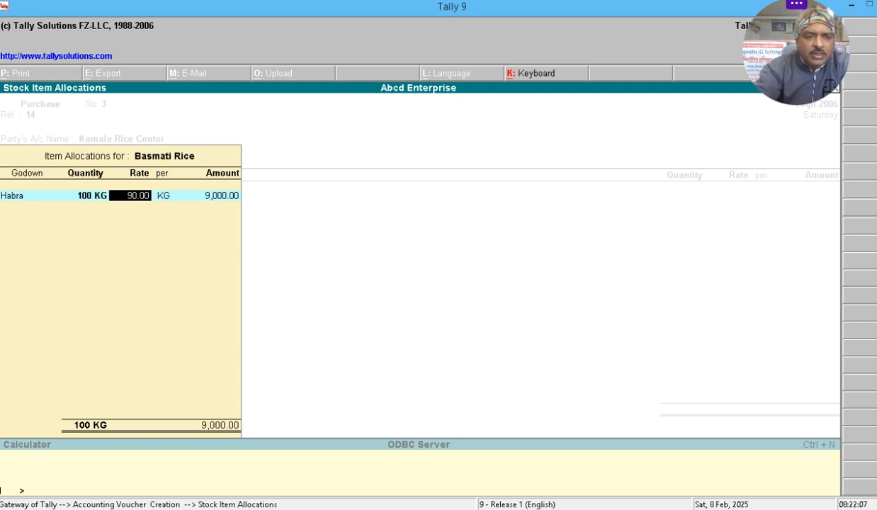
pyautogui.press('Return')
pyautogui.press('Return')
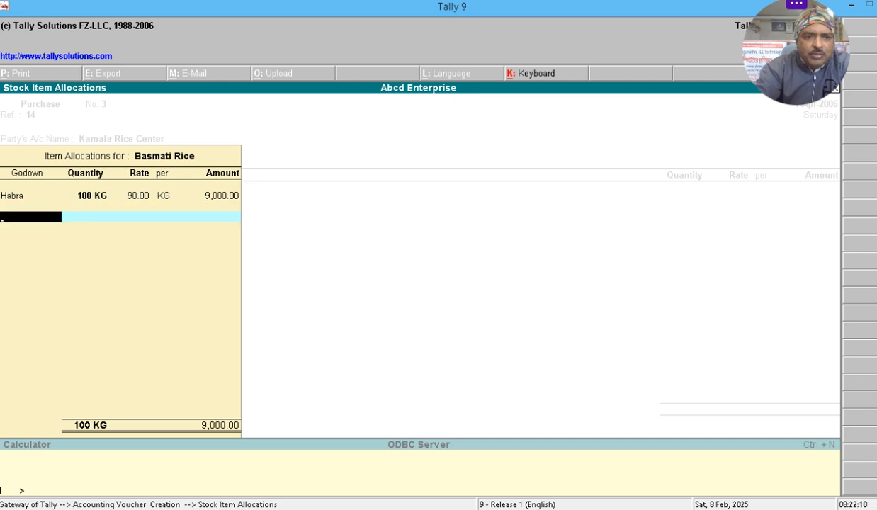
pyautogui.press('Return')
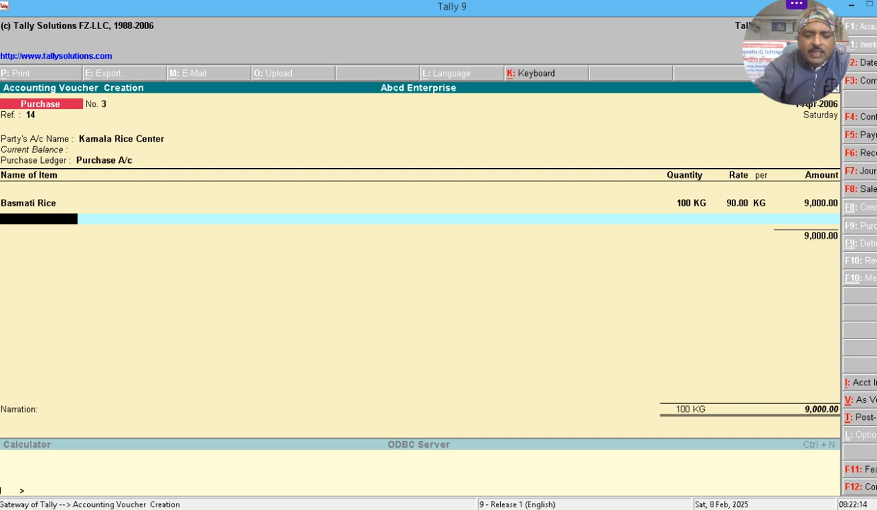
# - Add Minicate Rice from the Habra godown: 100 KG at 45.00 per KG
pyautogui.press('Return')
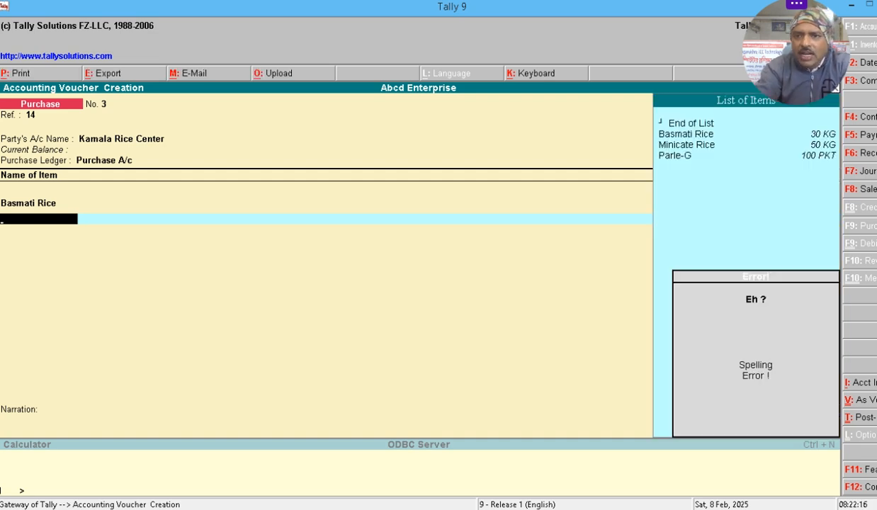
pyautogui.press('Down')
pyautogui.press('Down')
pyautogui.press('Down')
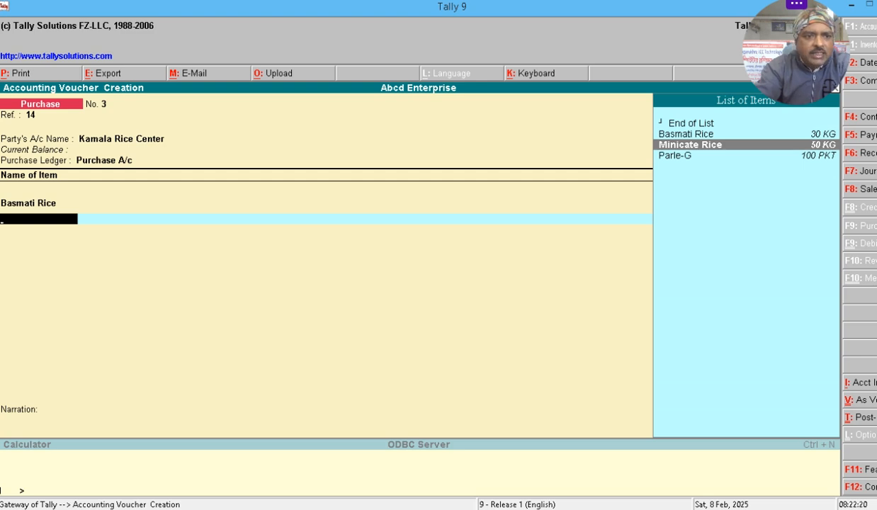
pyautogui.press('Return')
pyautogui.write('H')
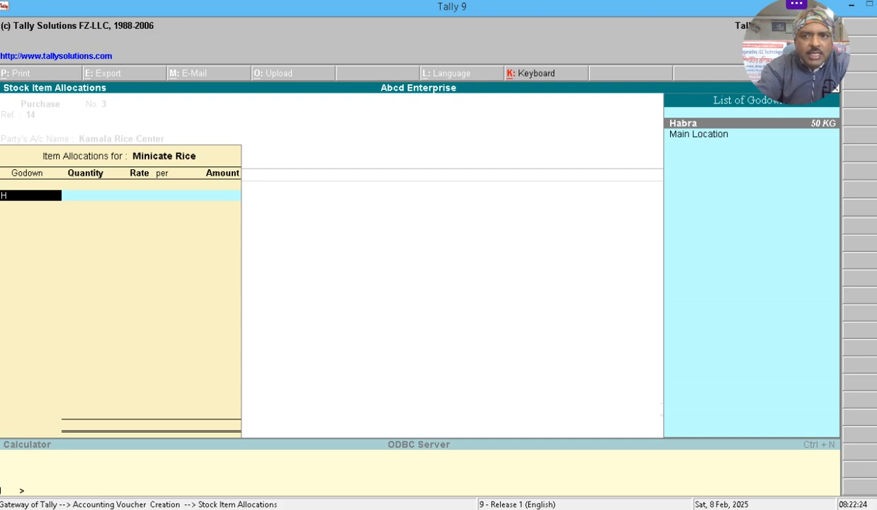
pyautogui.press('Return')
pyautogui.write('100')
pyautogui.press('Return')
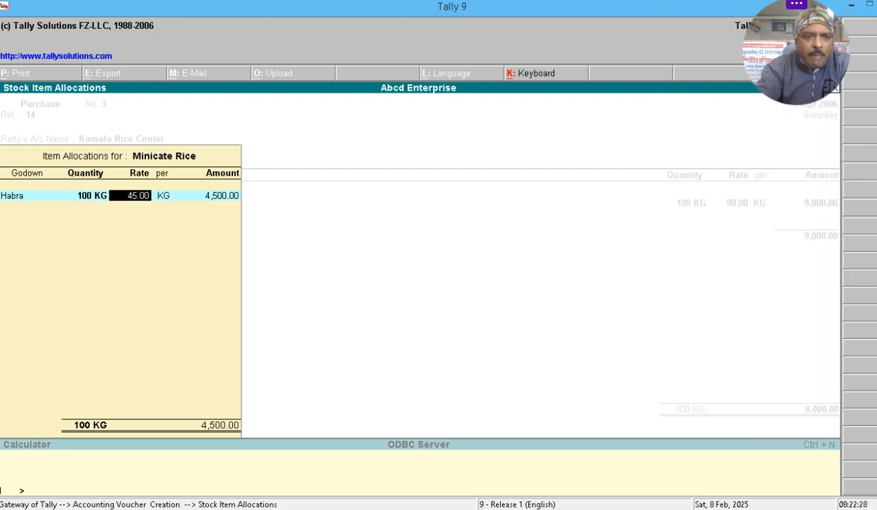
pyautogui.press('Return')
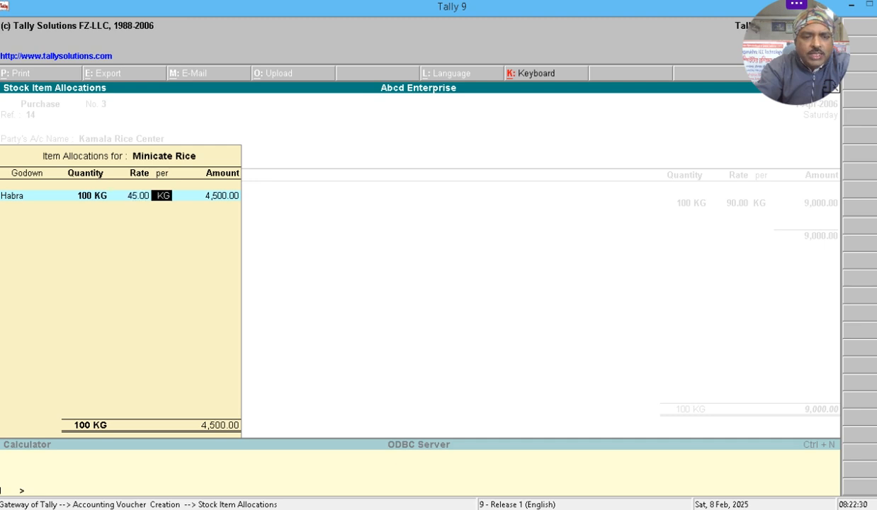
pyautogui.press('Return')
pyautogui.press('Return')
pyautogui.press('Return')
pyautogui.press('Return')
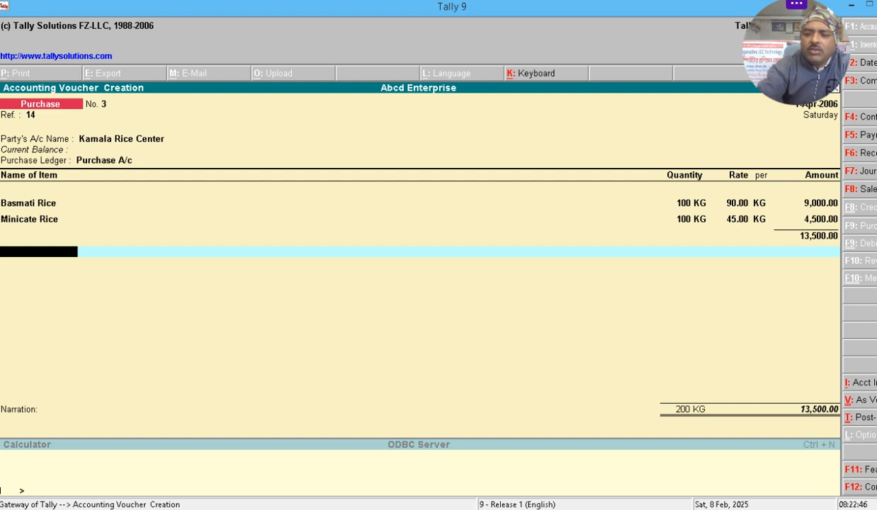
# - End the item list and accept the purchase voucher totalling 13,500.00
pyautogui.press('Return')
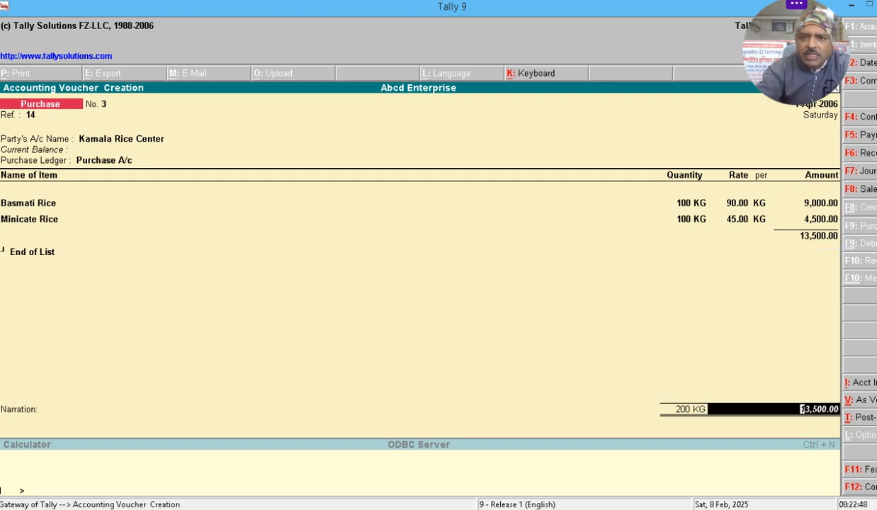
pyautogui.press('Return')
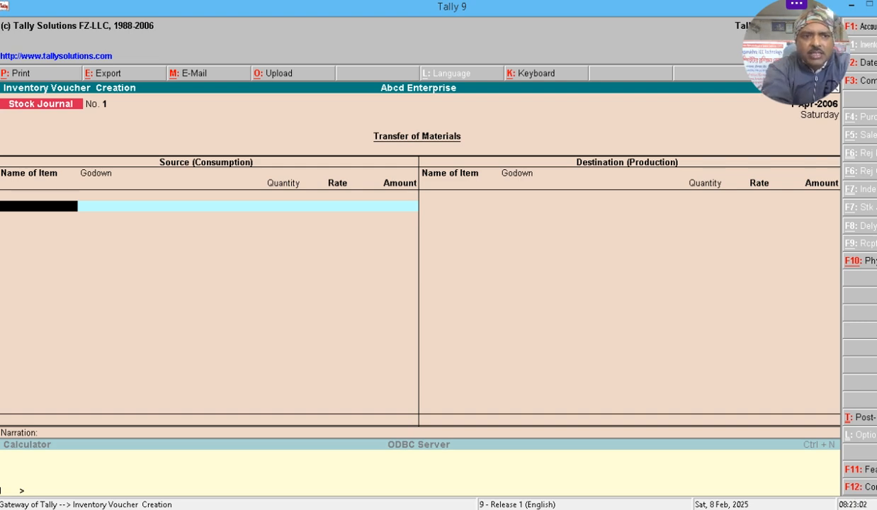
pyautogui.press('F8')
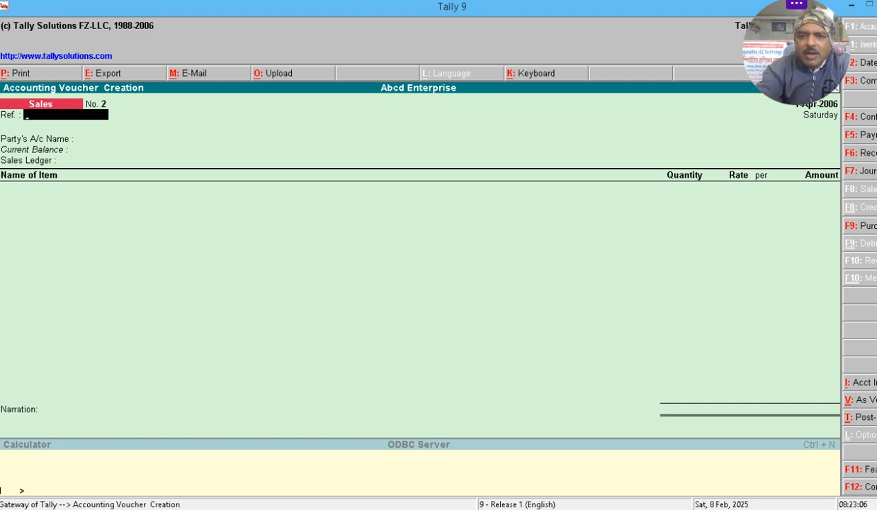
# - Enter reference 25 and select SN Rice as the party on Sales voucher No. 2
pyautogui.write('25')
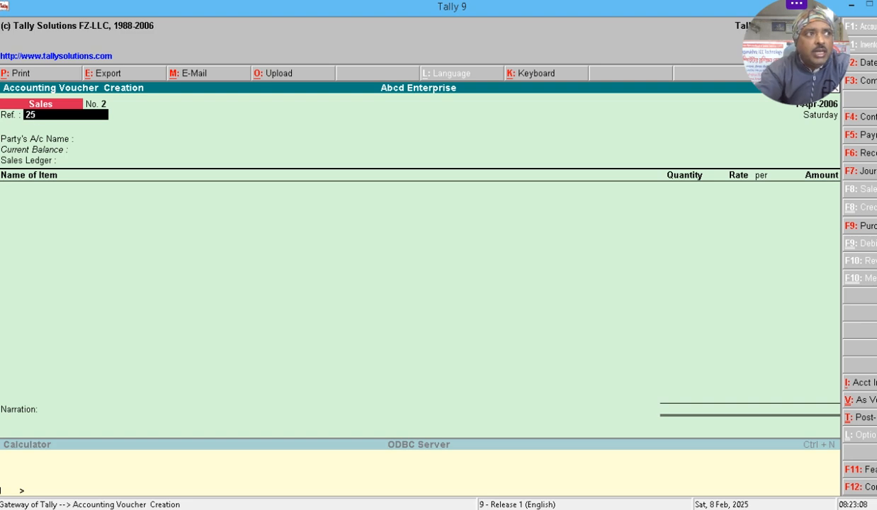
pyautogui.press('Return')
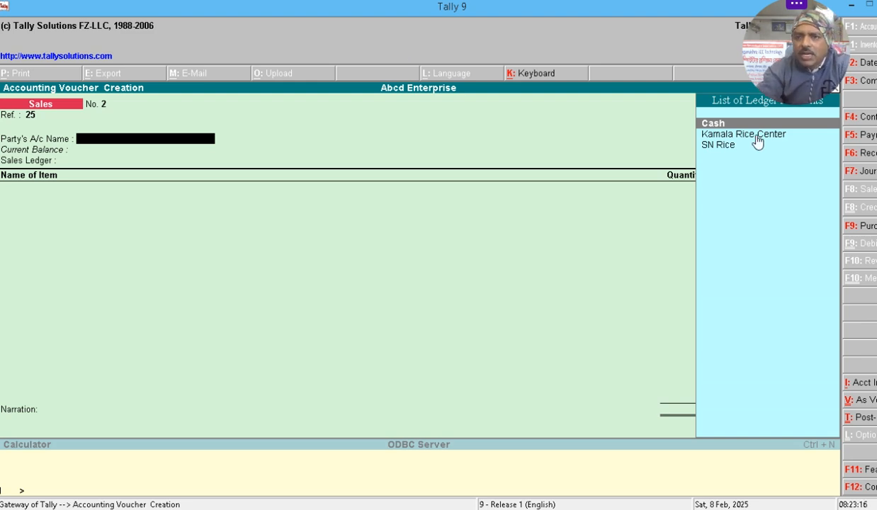
pyautogui.press('Down')
pyautogui.press('Down')
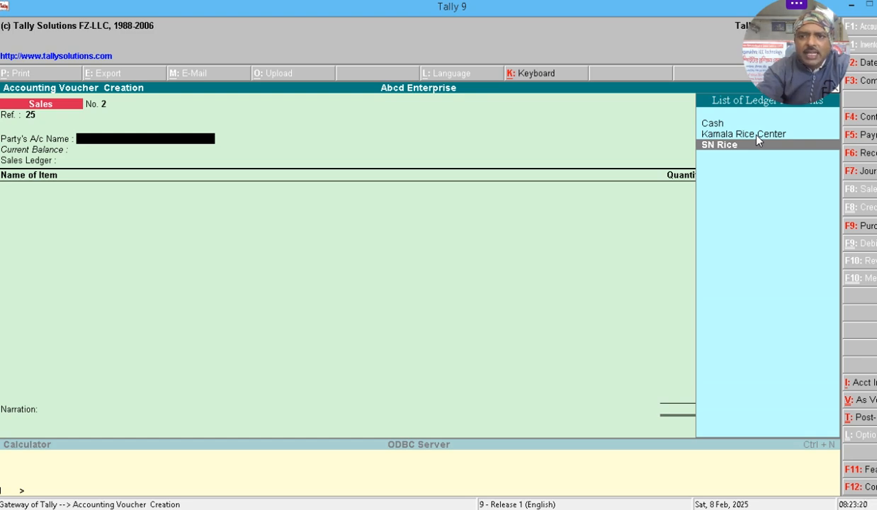
pyautogui.press('Return')
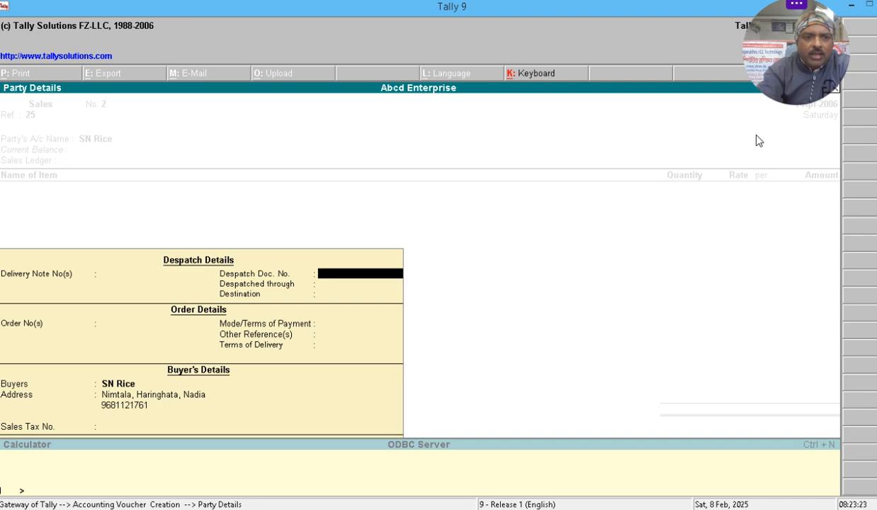
pyautogui.press('Return')
pyautogui.press('Return')
pyautogui.press('Return')
pyautogui.press('Return')
pyautogui.press('Return')
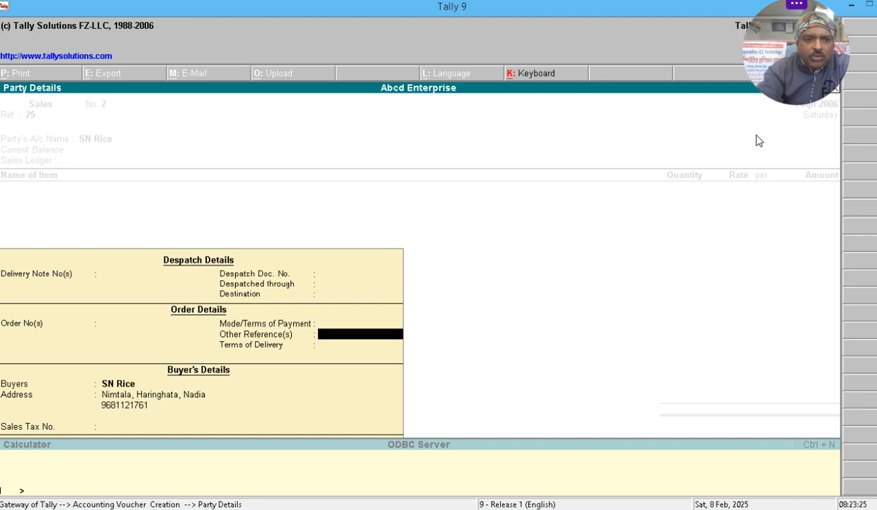
pyautogui.press('Return')
pyautogui.press('Return')
pyautogui.press('Return')
pyautogui.press('Return')
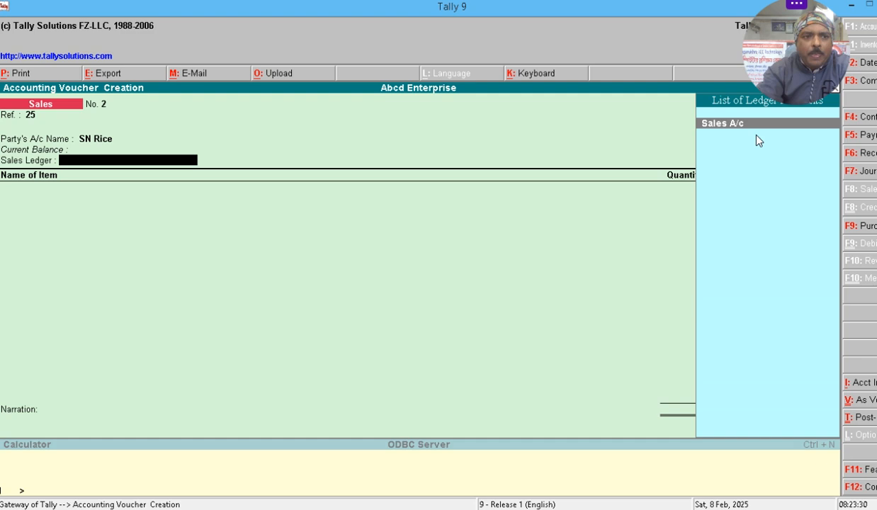
pyautogui.press('Return')
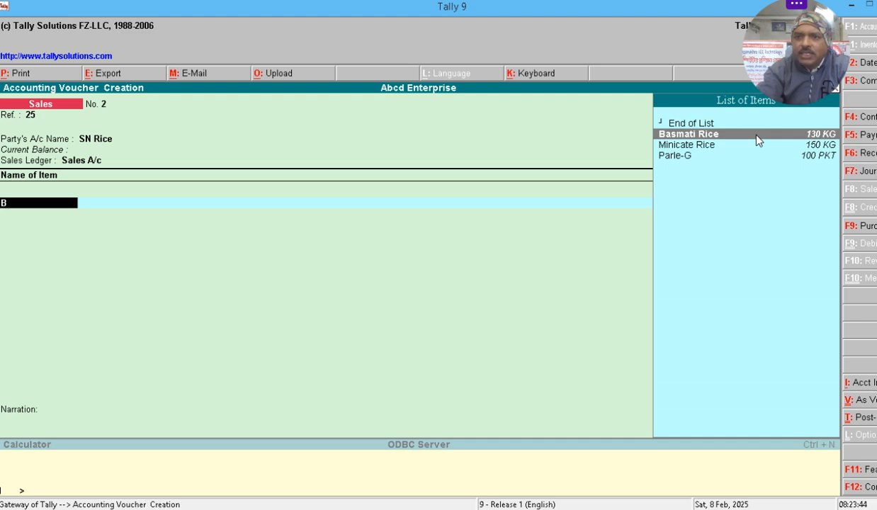
# - Sell 100 KG of Basmati Rice from Habra at 100.00 per KG, totalling 10,000.00
pyautogui.press('Down')
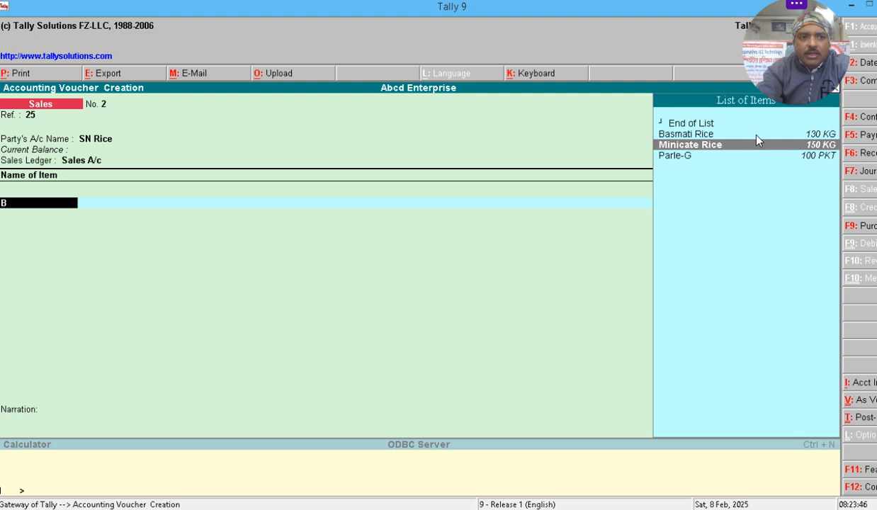
pyautogui.press('Up')
pyautogui.press('Return')
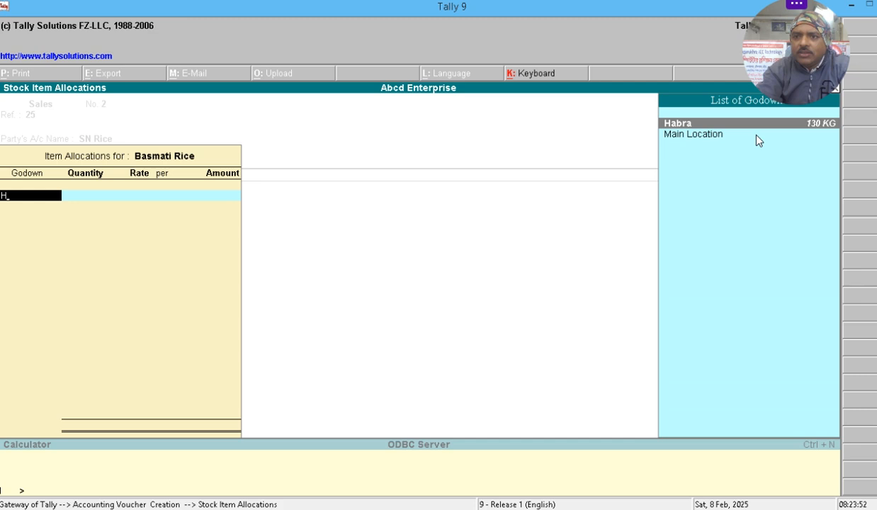
pyautogui.press('Return')
pyautogui.press('Return')
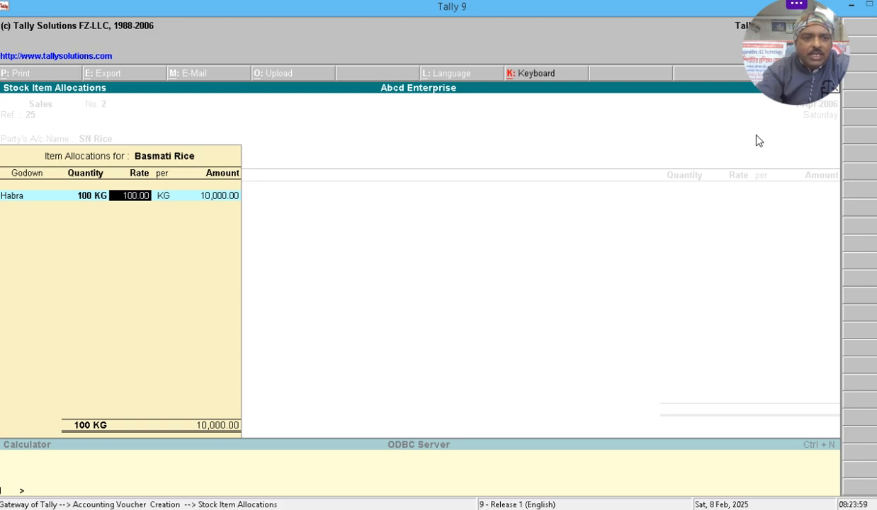
pyautogui.press('Return')
pyautogui.press('Return')
pyautogui.press('Return')
pyautogui.press('Return')
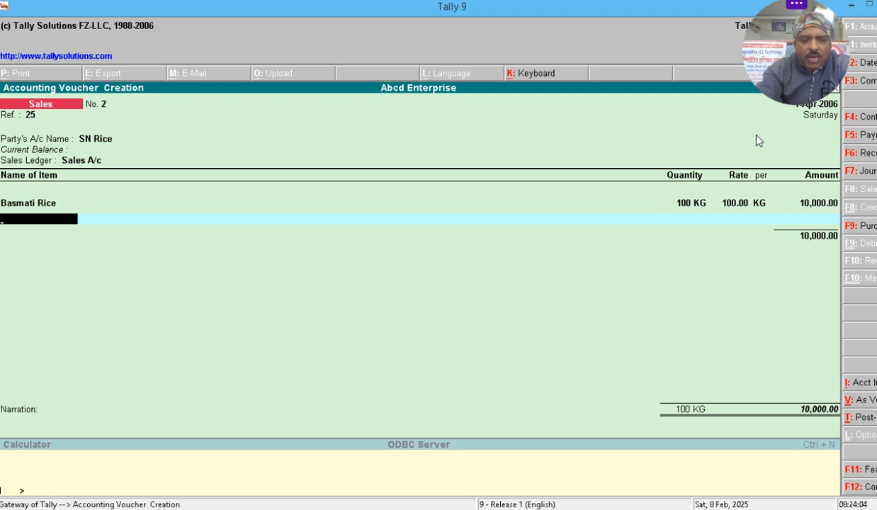
# - Add 100 KG of Minicate Rice from the Habra godown at 50.00 (5,000.00)
pyautogui.write('M')
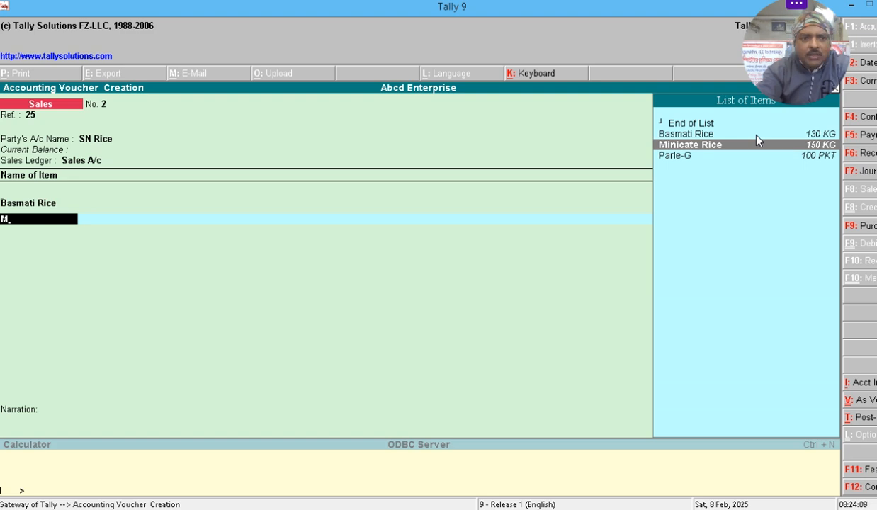
pyautogui.press('Return')
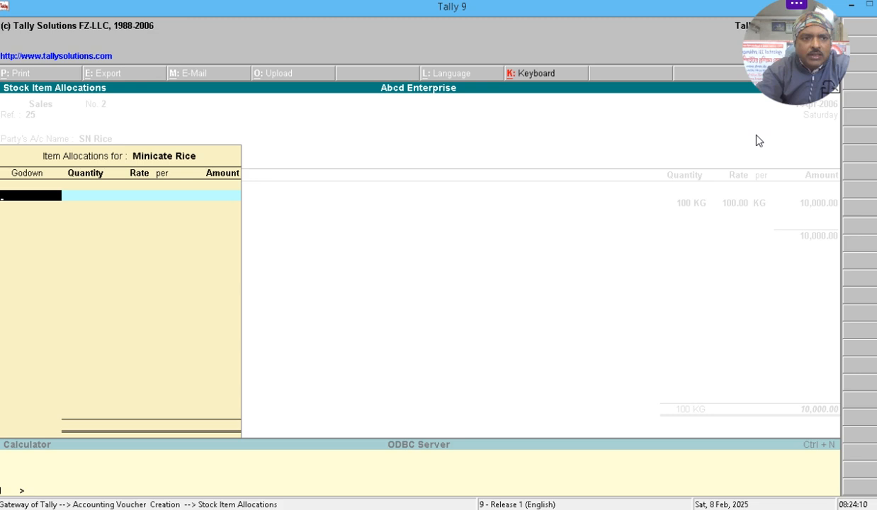
pyautogui.press('Return')
pyautogui.write('100 KG')
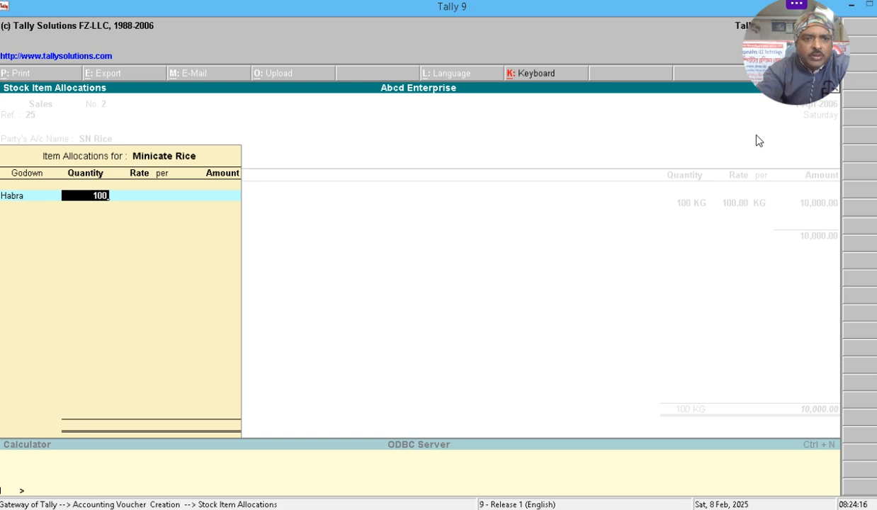
pyautogui.press('Return')
pyautogui.press('Return')
pyautogui.press('Return')
pyautogui.press('Return')
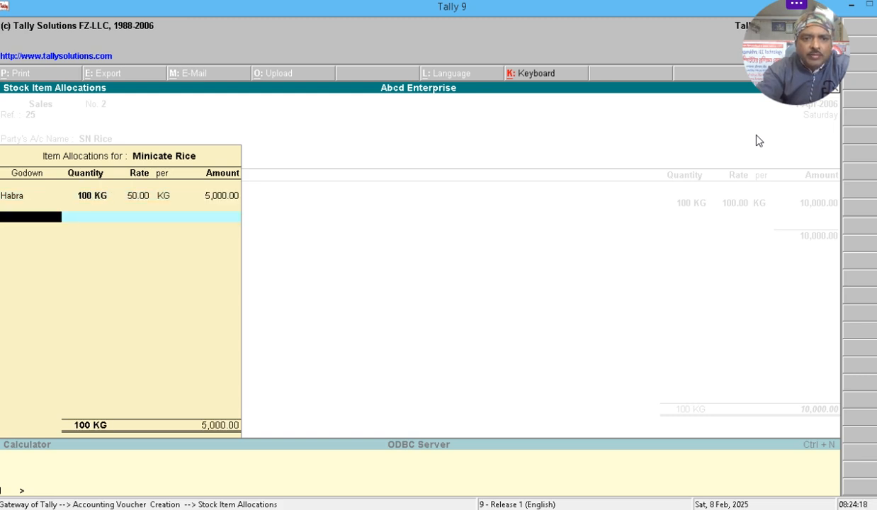
pyautogui.press('Return')
pyautogui.press('Return')
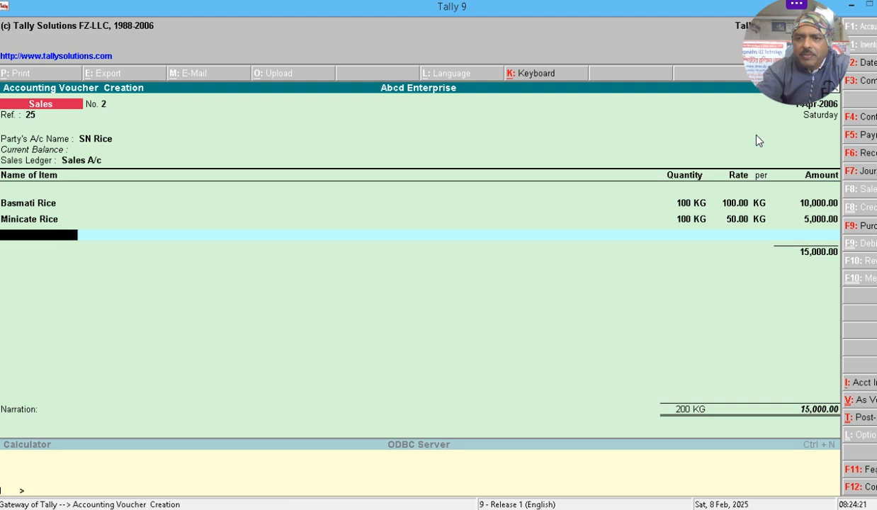
# - End the item list and save sales voucher No. 2 totalling 15,000.00
pyautogui.press('Return')
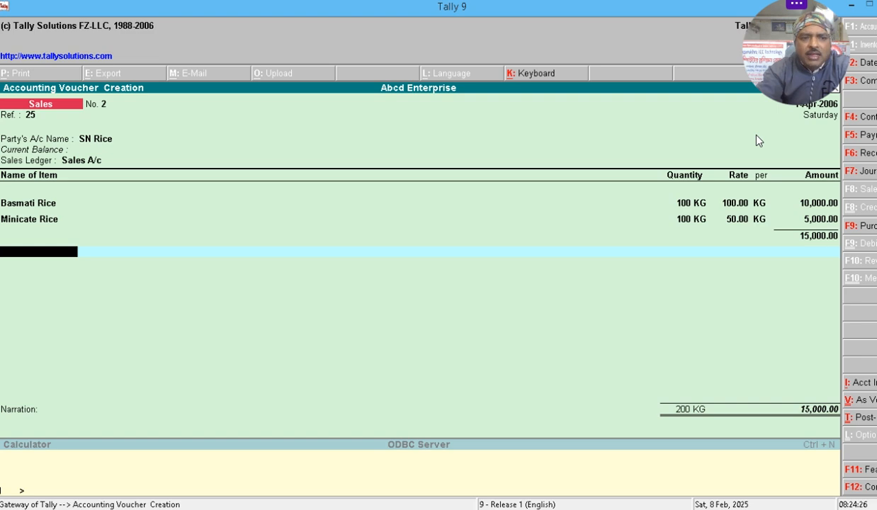
pyautogui.press('Return')
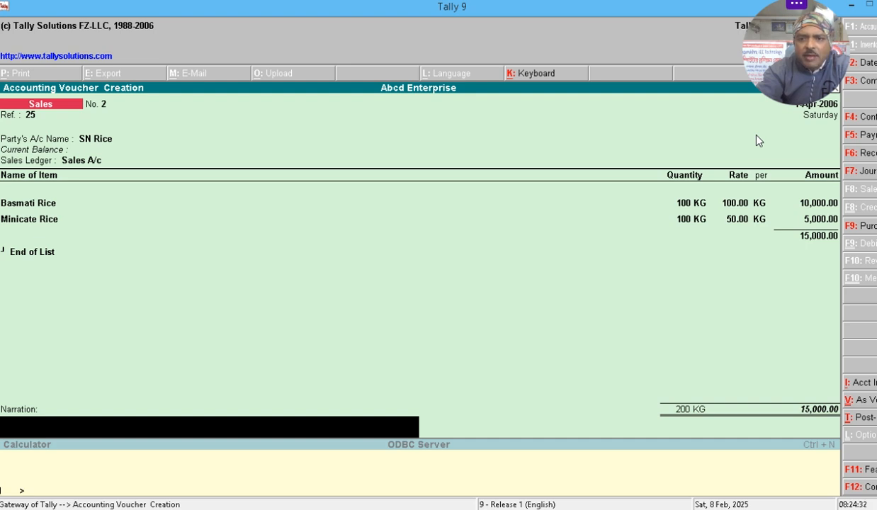
pyautogui.press('Return')
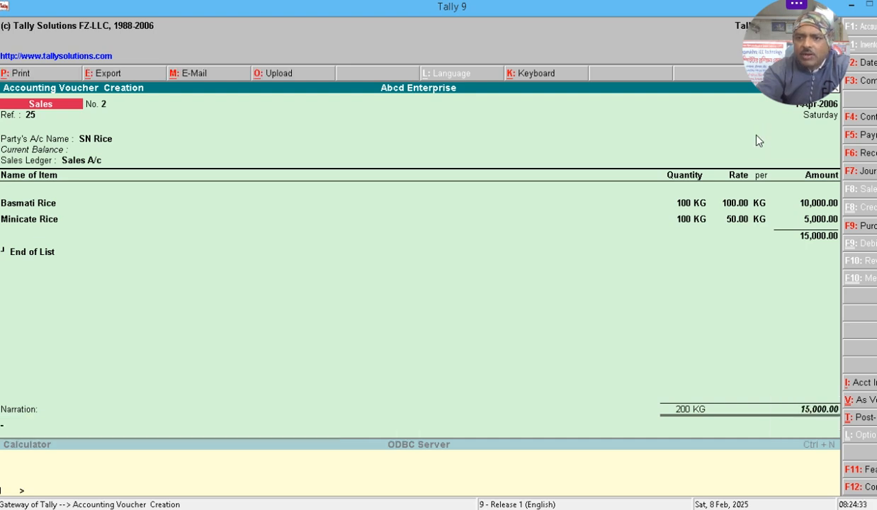
pyautogui.hotkey('alt', 'F7')
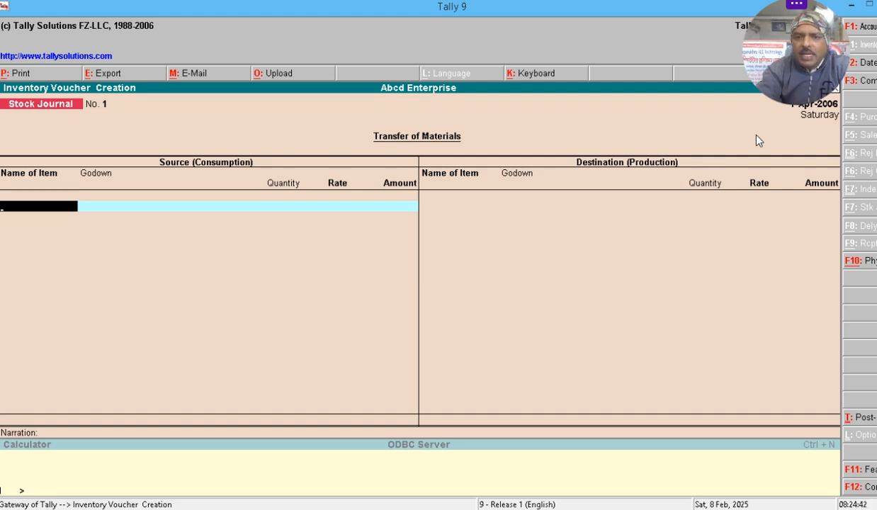
# - Leave the Stock Journal and start a blank Receipt voucher No. 1 for Abcd Enterprise
pyautogui.press('Escape')
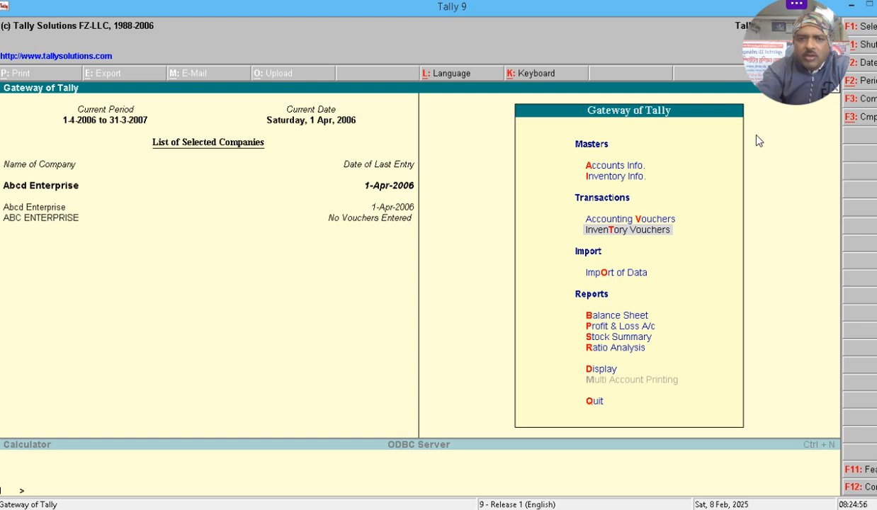
pyautogui.press('Return')
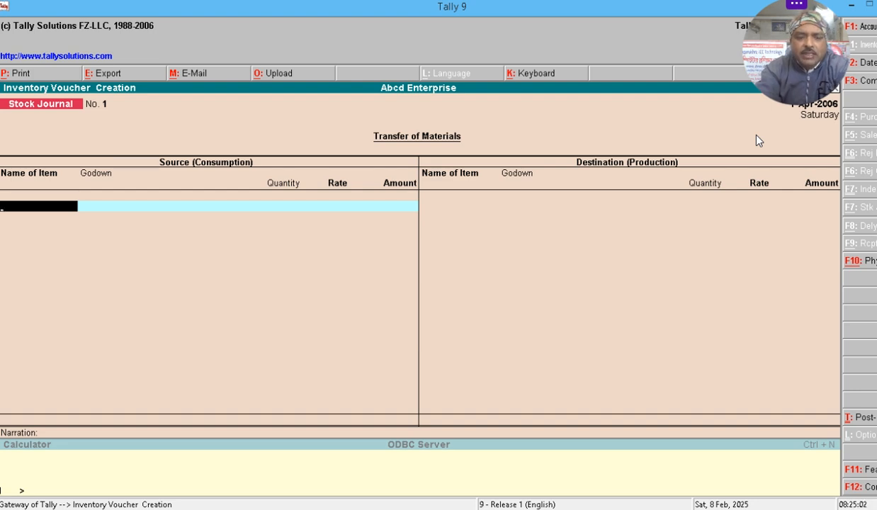
pyautogui.press('F6')
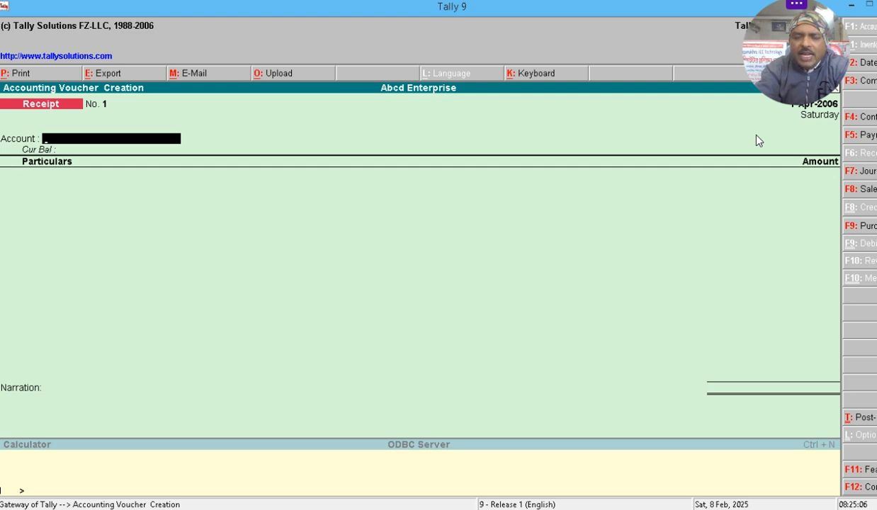
# - Set Cash as the receipt account and SN Rice as the paying party
pyautogui.press('Return')
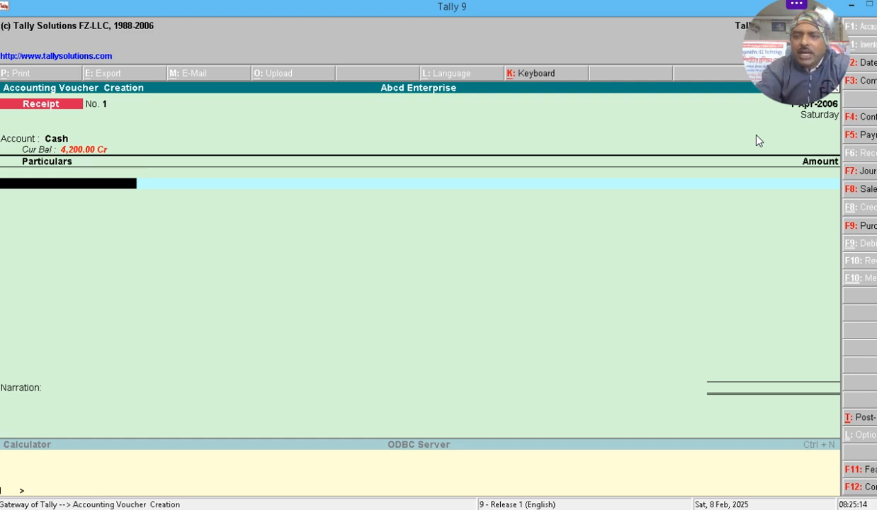
pyautogui.write('S')
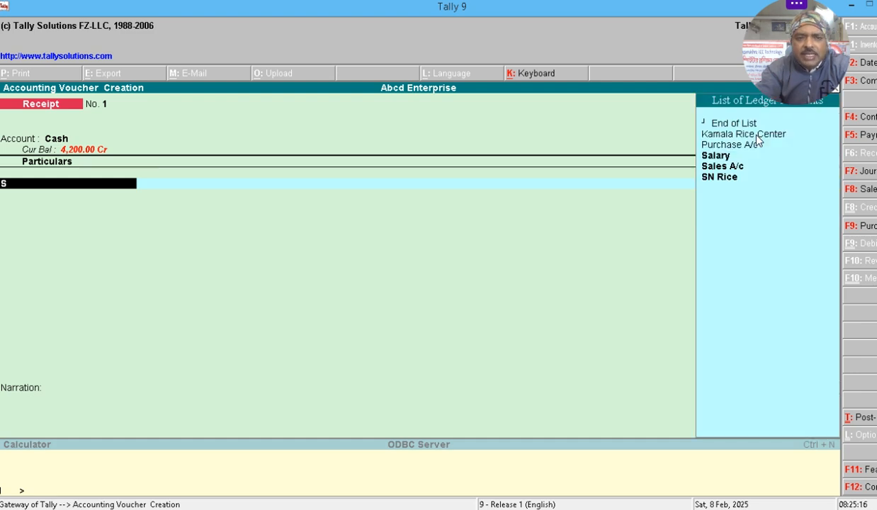
pyautogui.press('Down')
pyautogui.press('Down')
pyautogui.press('Down')
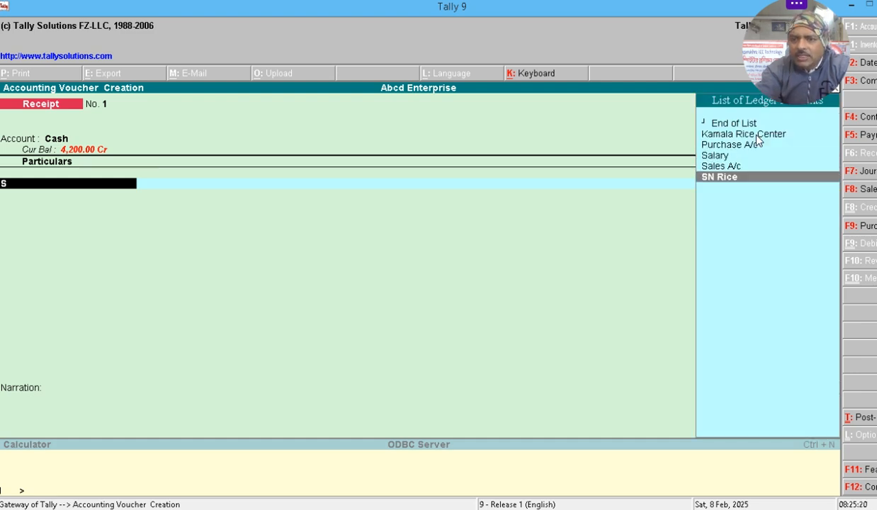
pyautogui.press('Return')
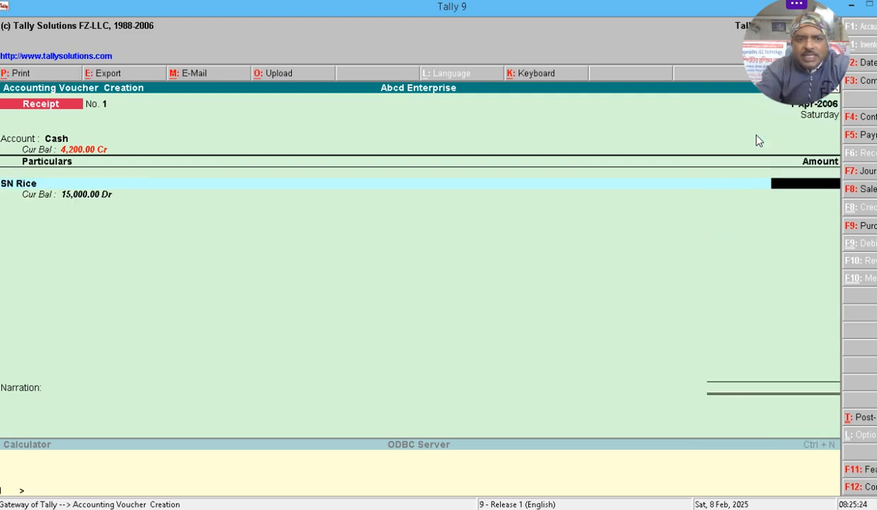
# - Enter 10,000 against SN Rice's pending bill 2 and save the receipt
pyautogui.write('10000')
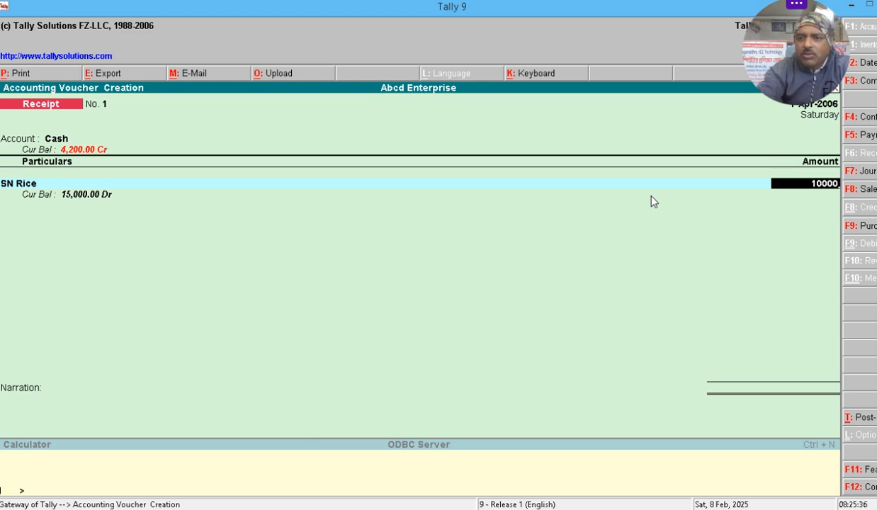
pyautogui.press('Return')
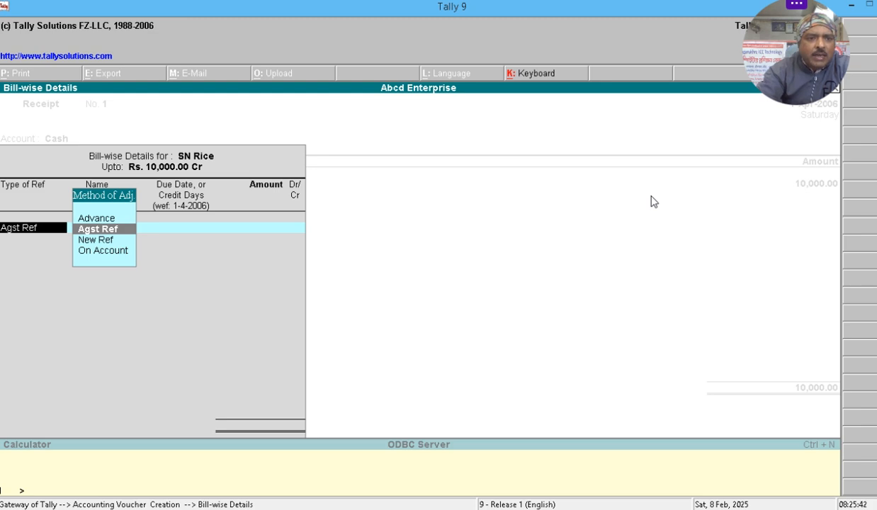
pyautogui.press('Return')
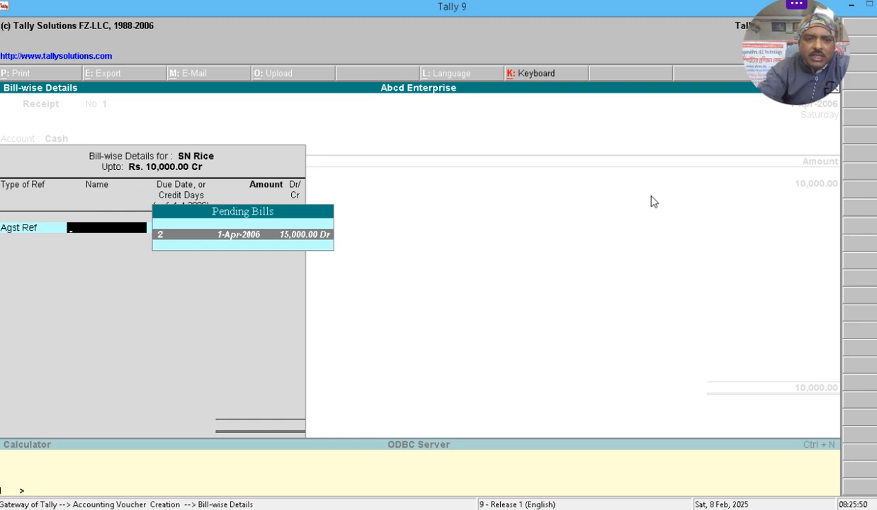
pyautogui.press('Return')
pyautogui.press('Return')
pyautogui.press('Return')
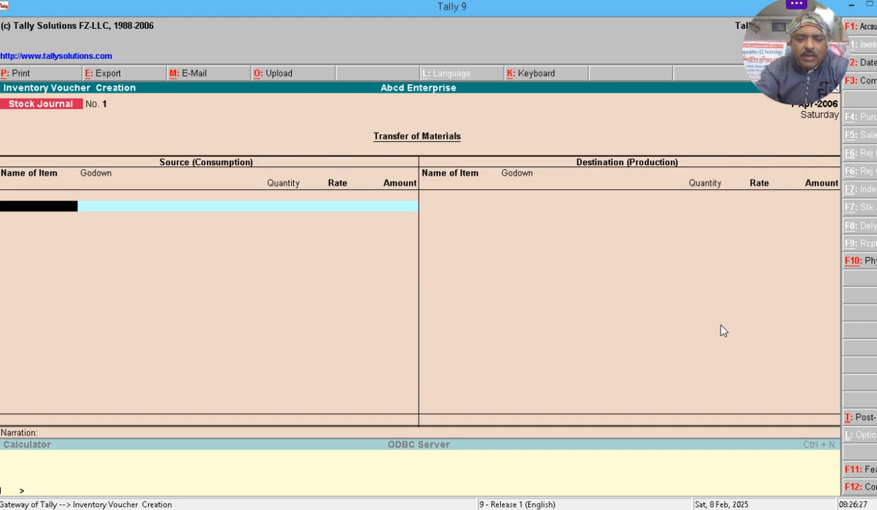
# - Start a Payment voucher from Cash to Kamala Rice Center
pyautogui.press('F5')
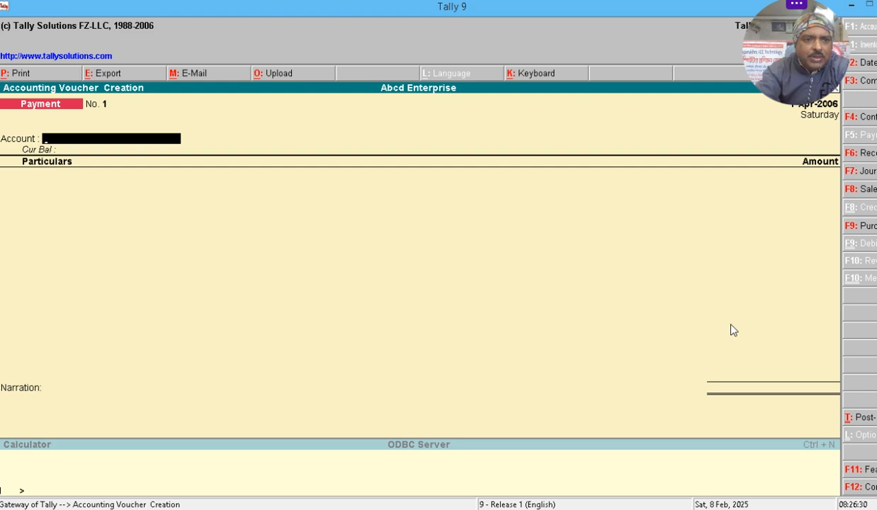
pyautogui.write('cash')
pyautogui.press('Return')
pyautogui.write('K')
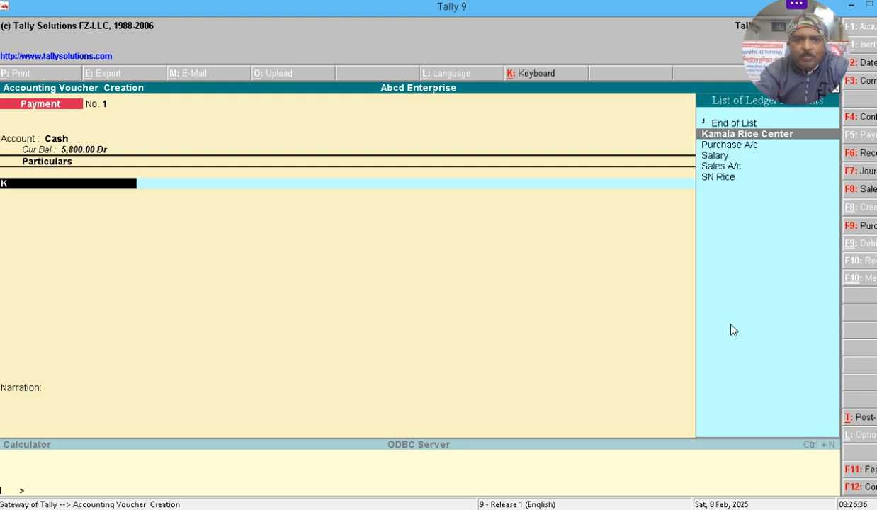
pyautogui.press('Return')
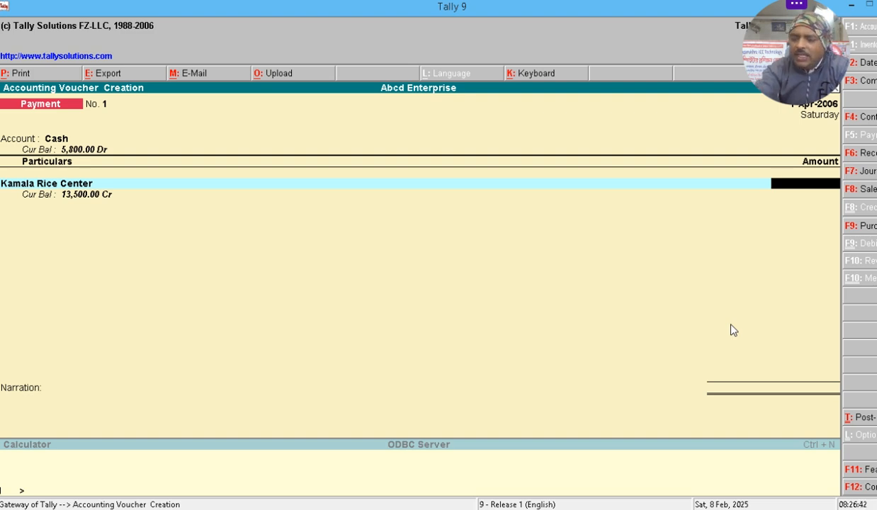
# - Pay 10,000 against Kamala Rice Center's pending bill 14 and save the voucher
pyautogui.write('10')
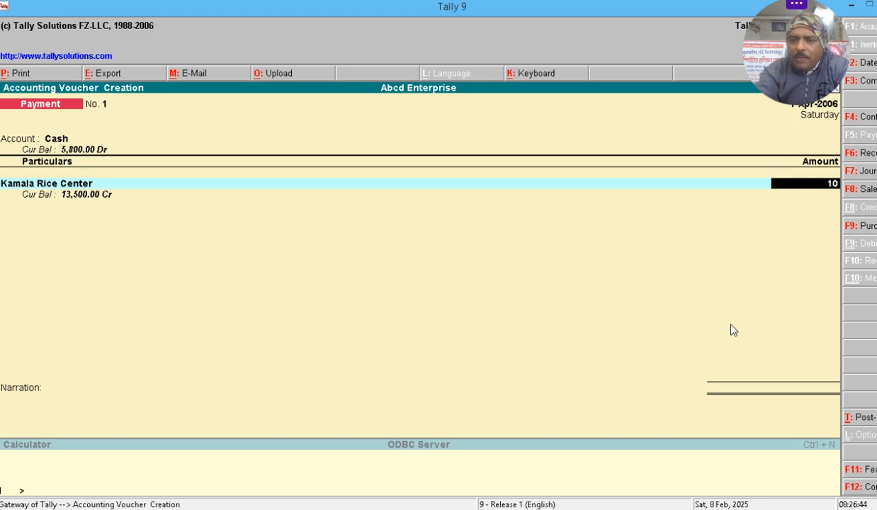
pyautogui.write('000')
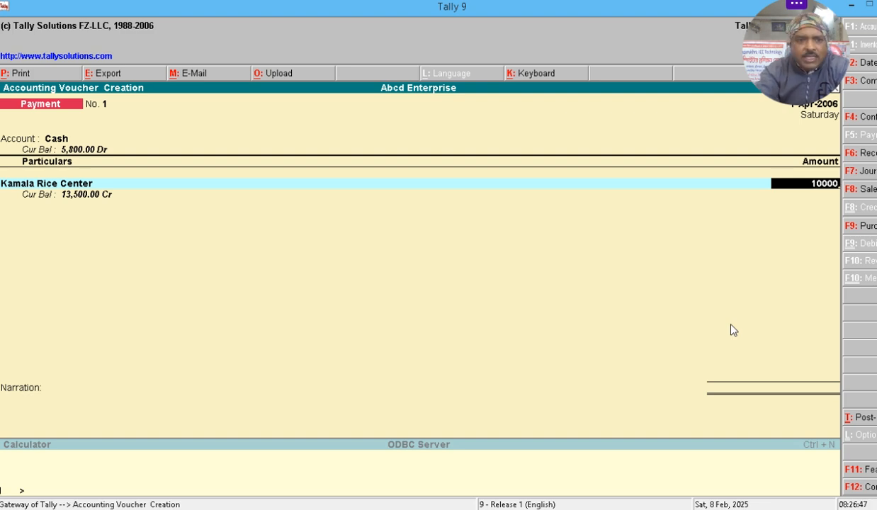
pyautogui.press('Return')
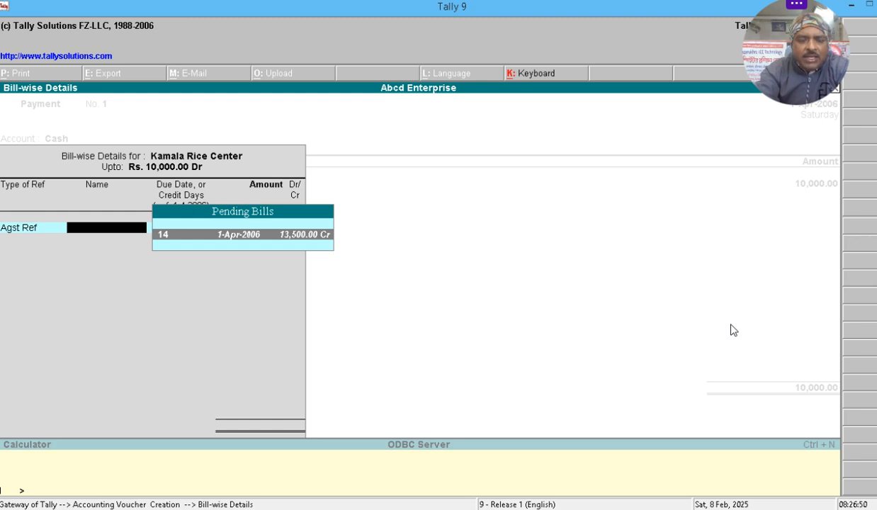
pyautogui.press('Return')
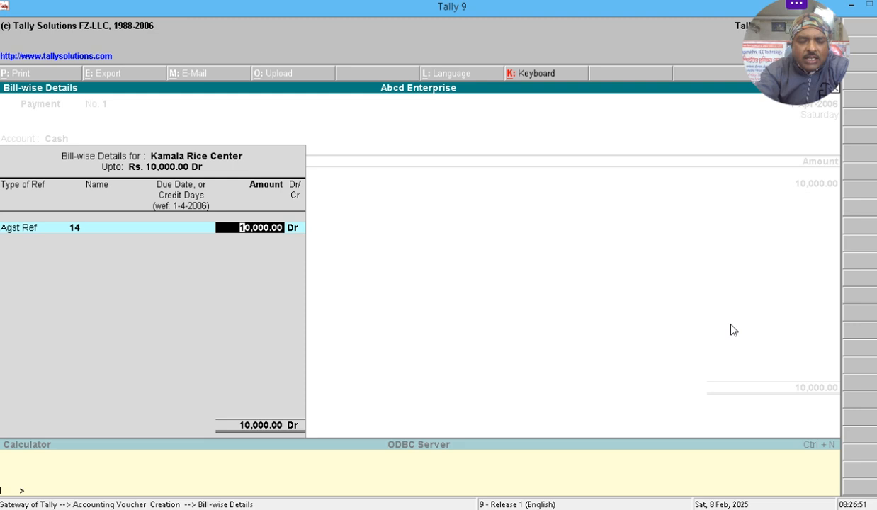
pyautogui.press('Return')
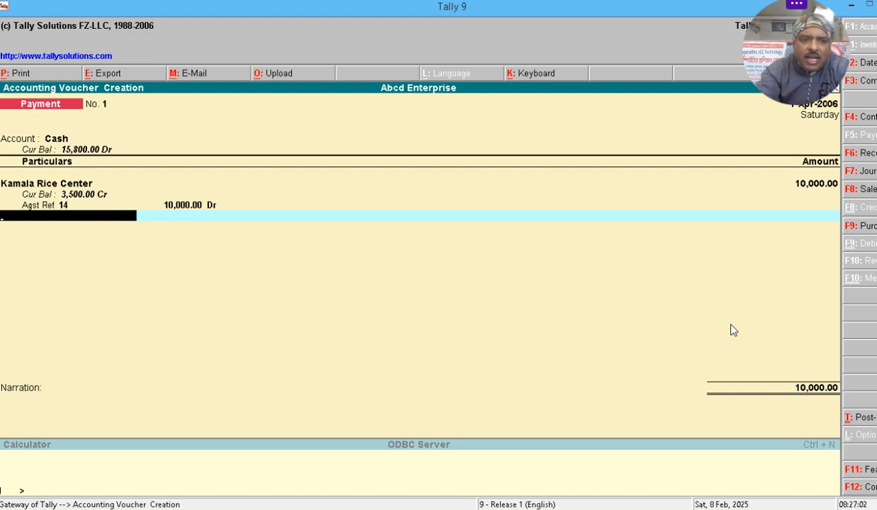
pyautogui.press('Return')
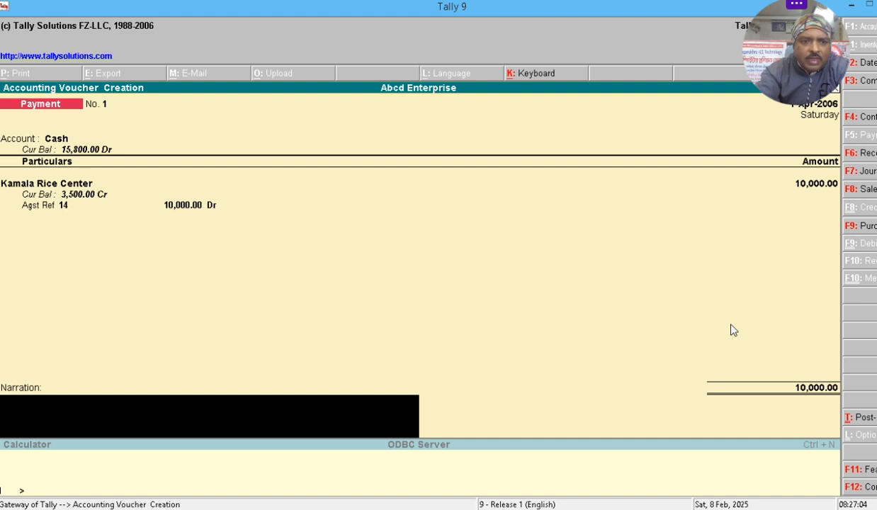
pyautogui.hotkey('alt', 'F7')
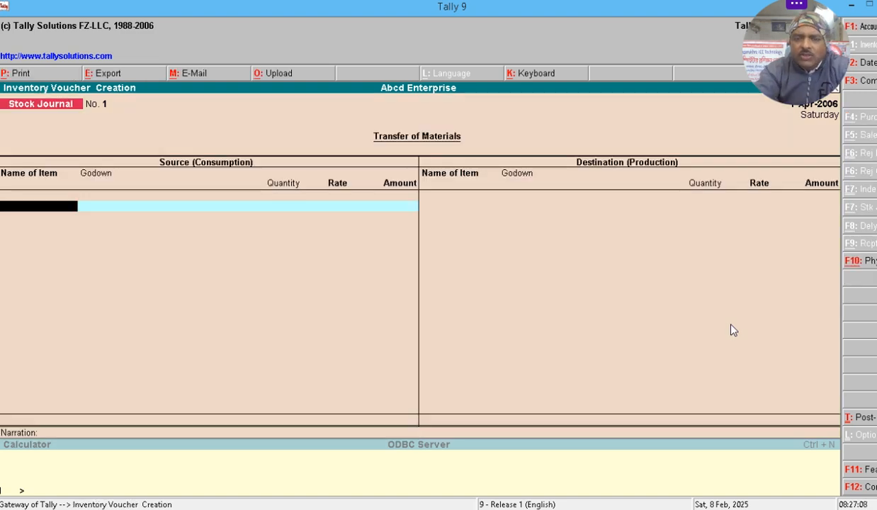